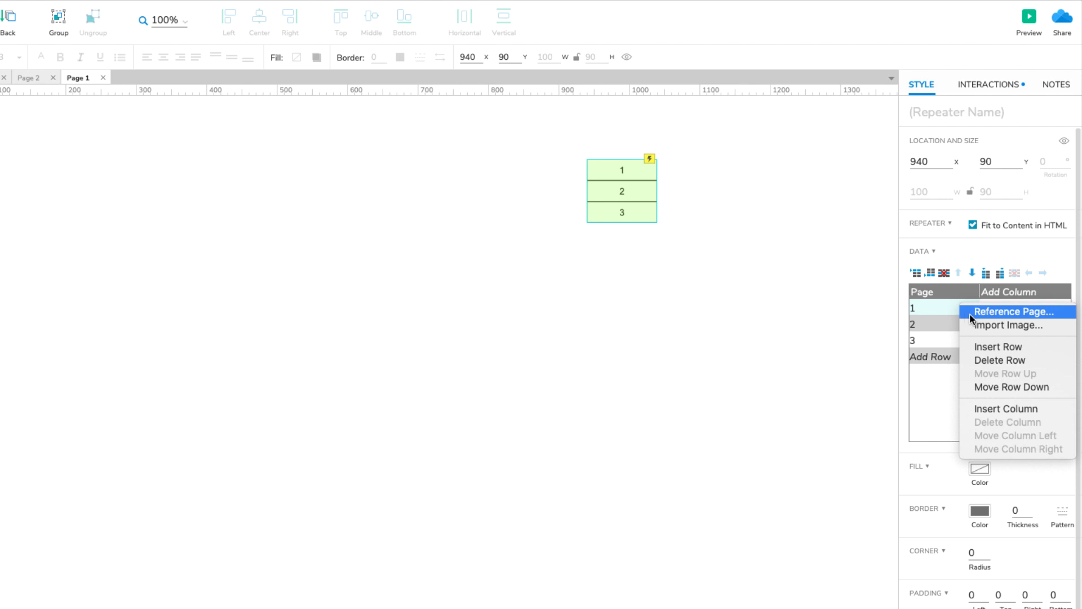
Step: In the finished example, set a repeater cell to reference Page 2
click(989, 313)
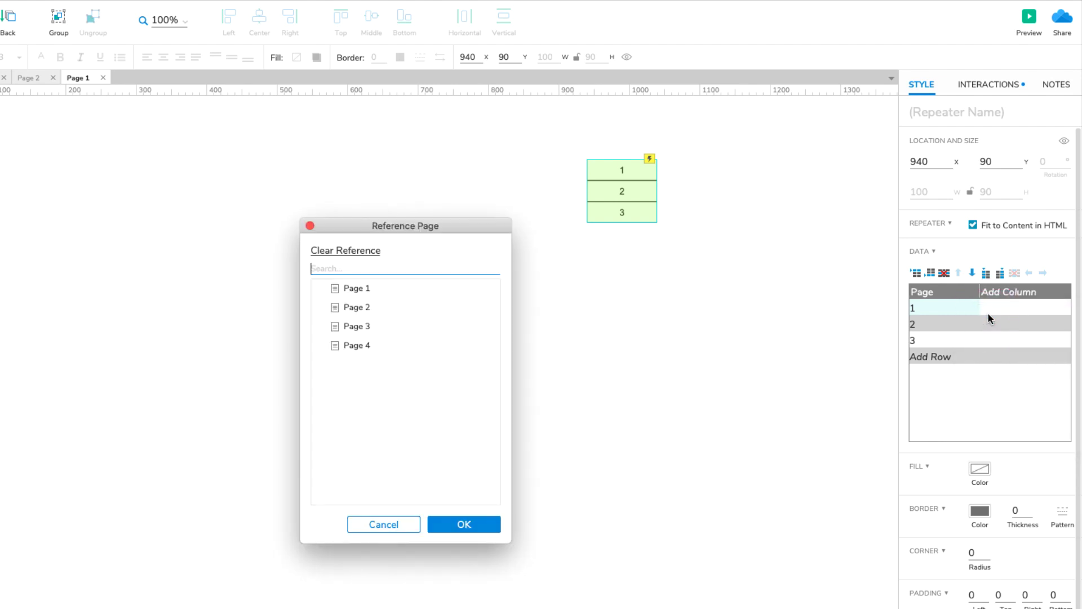
click(369, 307)
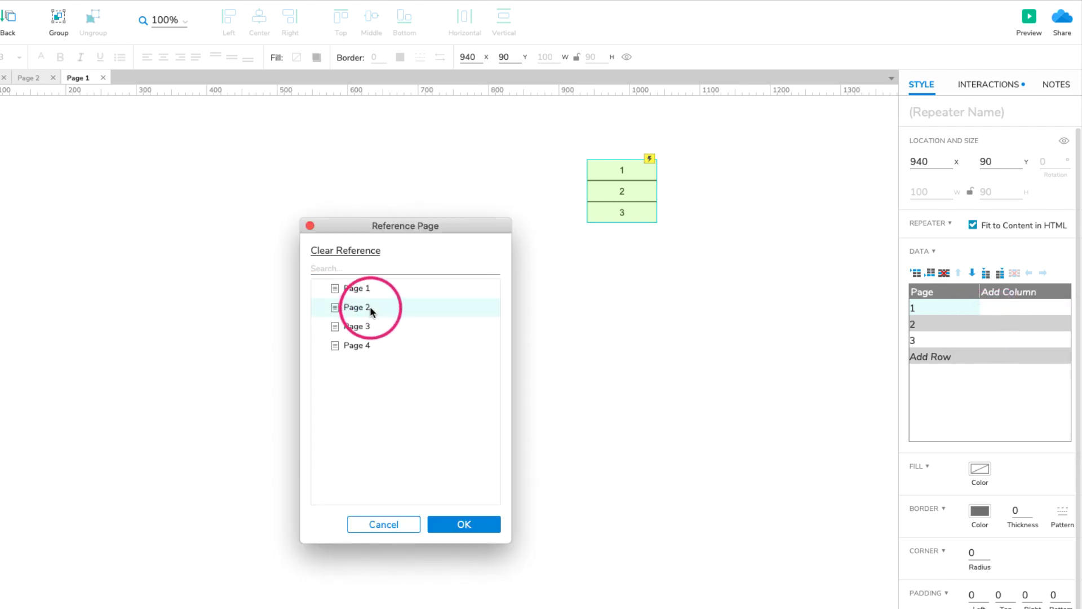
click(448, 519)
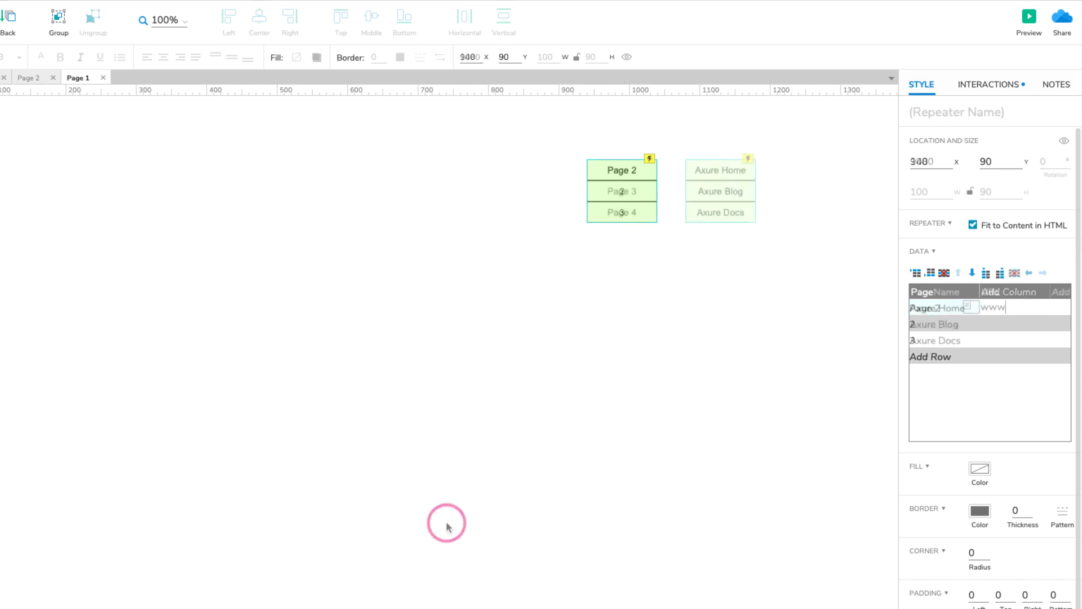
text(www.)
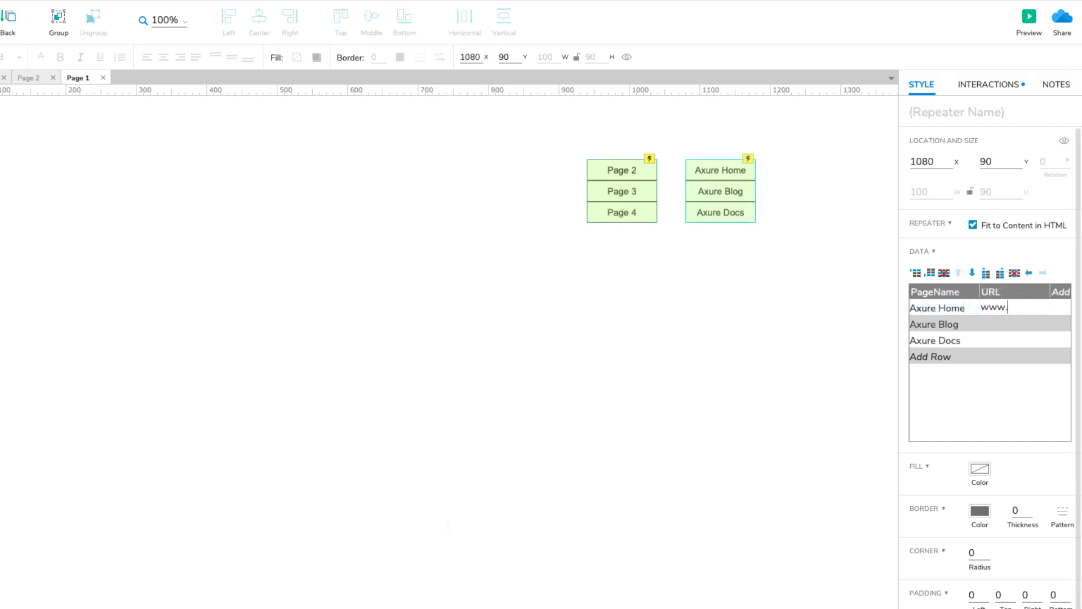
text(axure.com)
key(Return)
text(www.axure.)
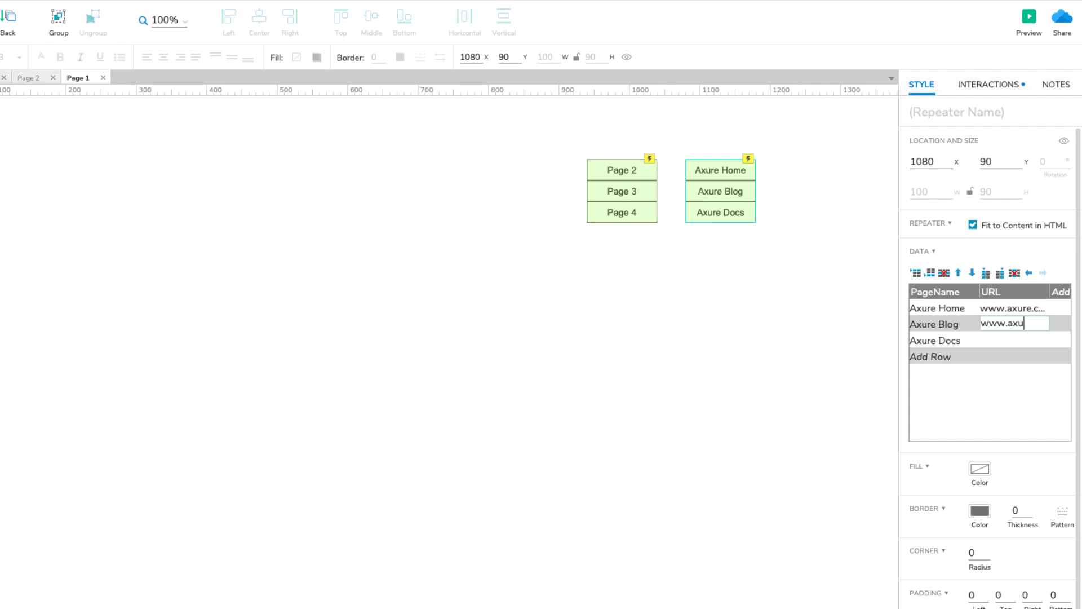
text(com/blog)
key(Return)
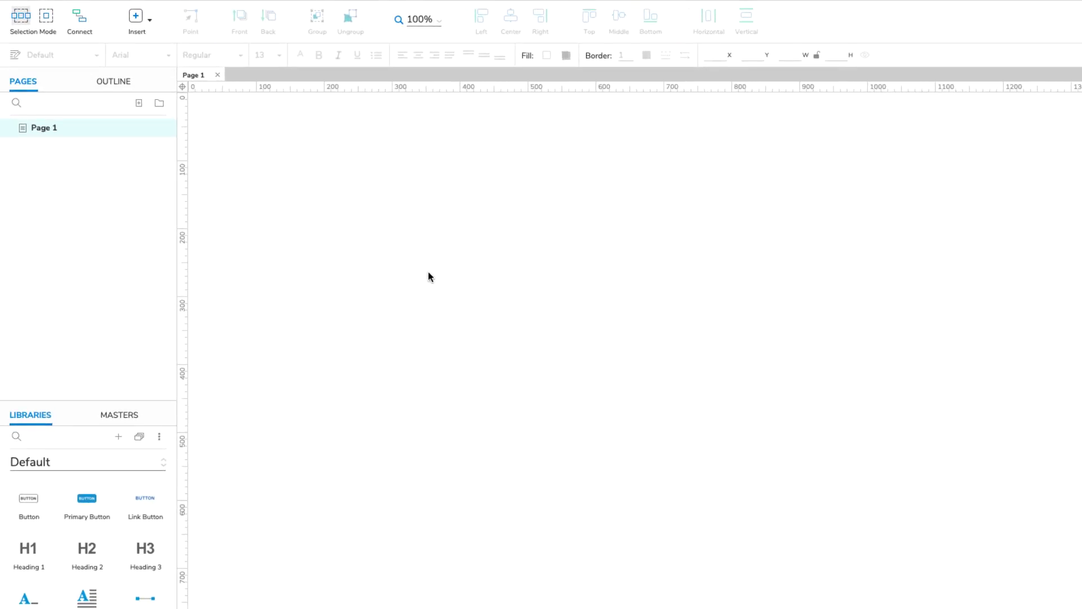
Step: Add three new pages to the project, creating Pages 2, 3 and 4
click(150, 108)
click(150, 109)
click(150, 109)
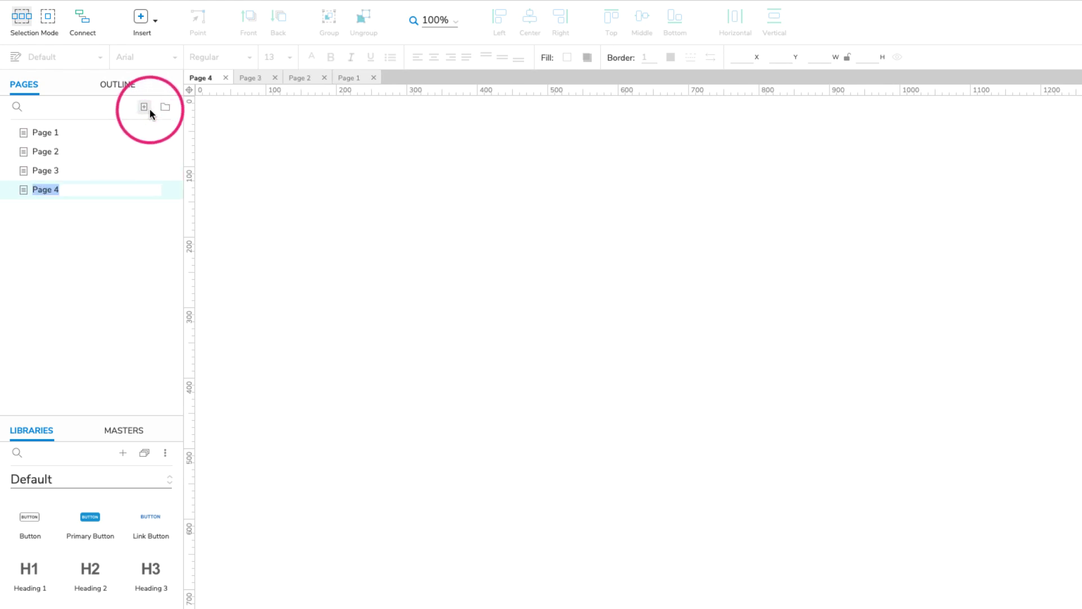
Step: On Page 1, place a repeater at position 940, 90
click(138, 130)
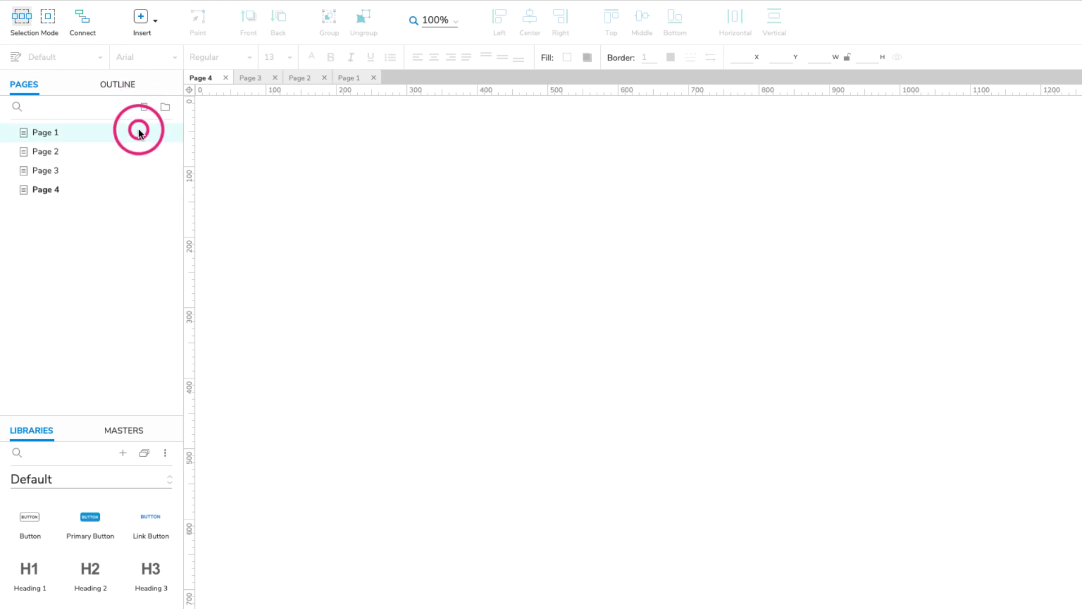
drag(75, 580, 754, 162)
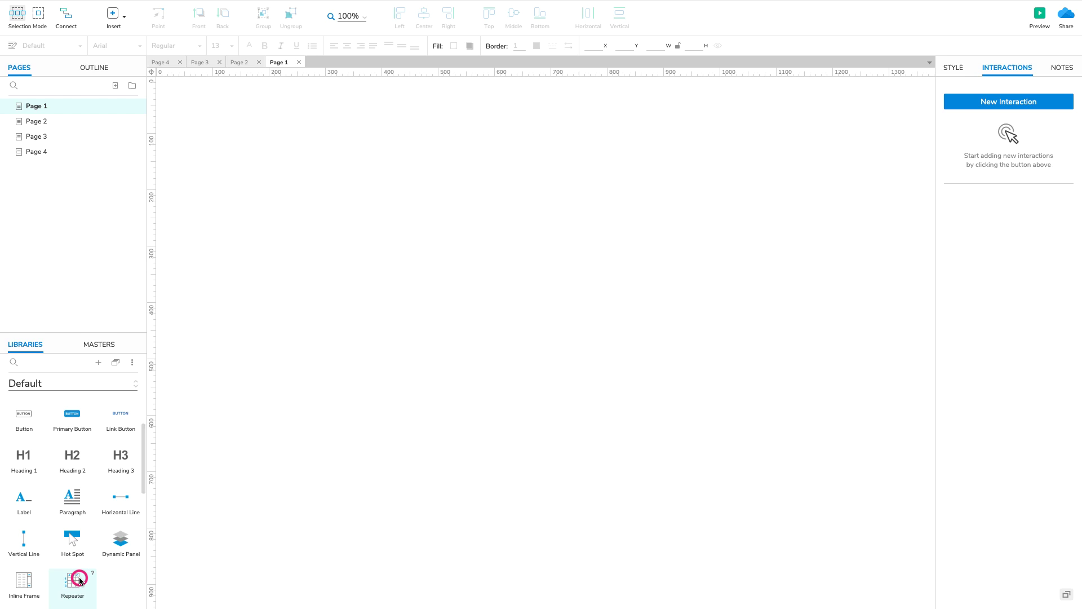
drag(569, 169, 599, 162)
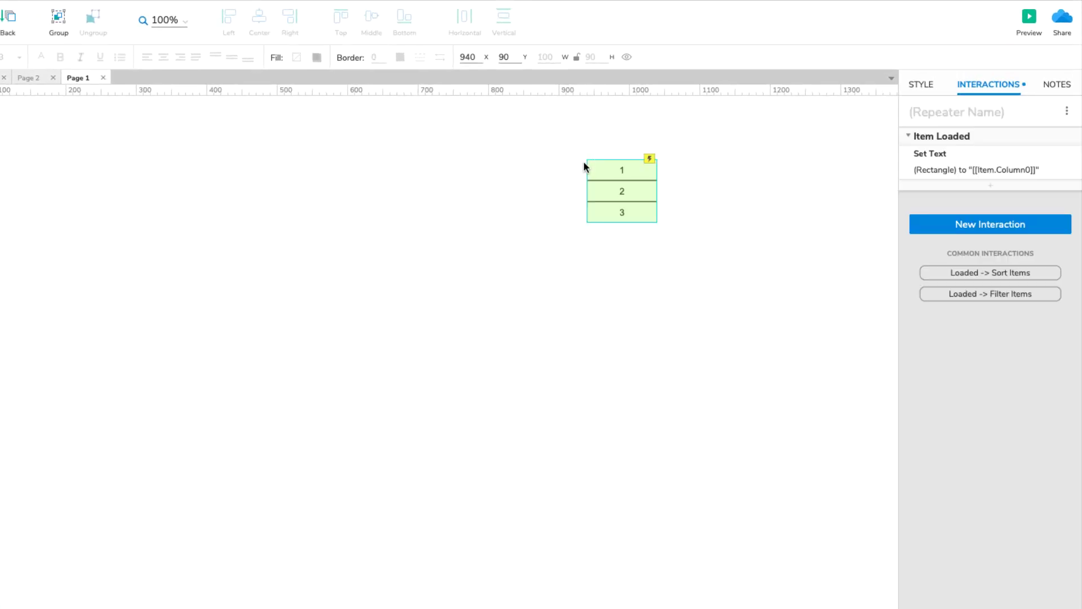
Step: Rename the repeater's Column0 data column to Page
click(921, 87)
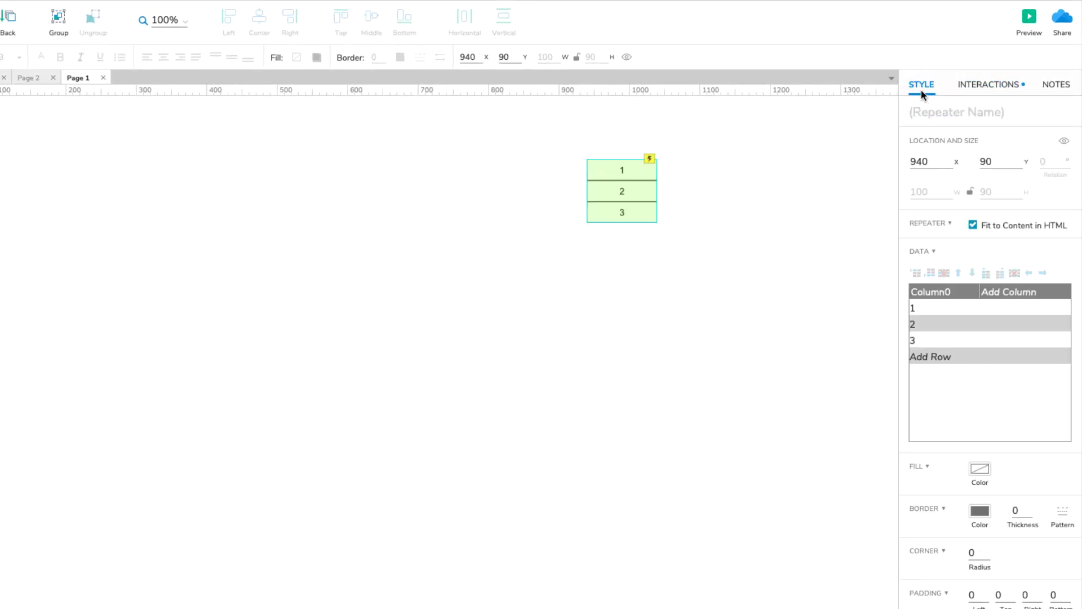
click(958, 291)
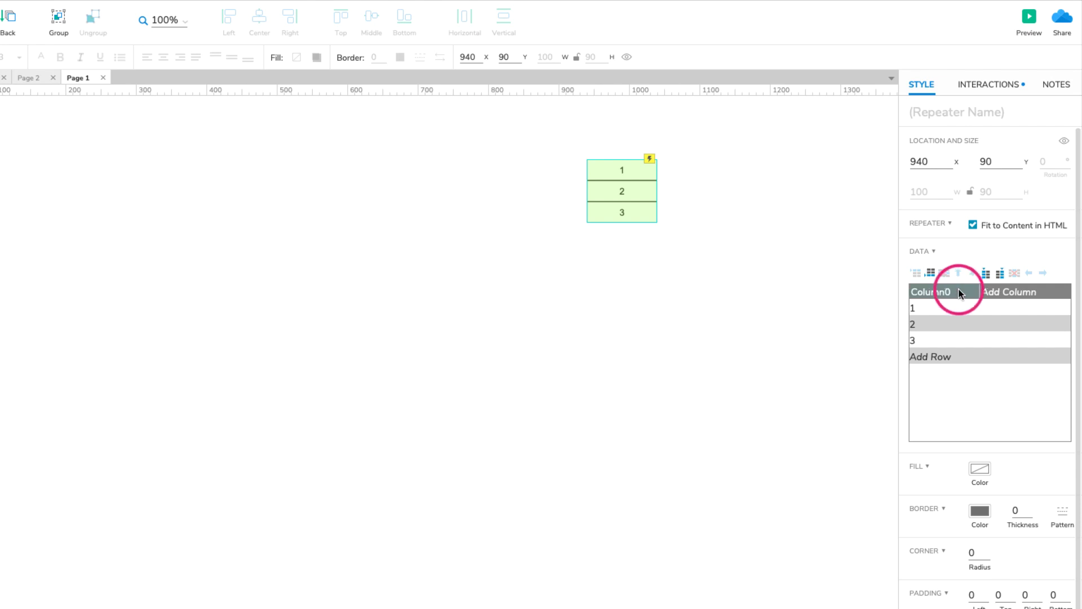
text(Page)
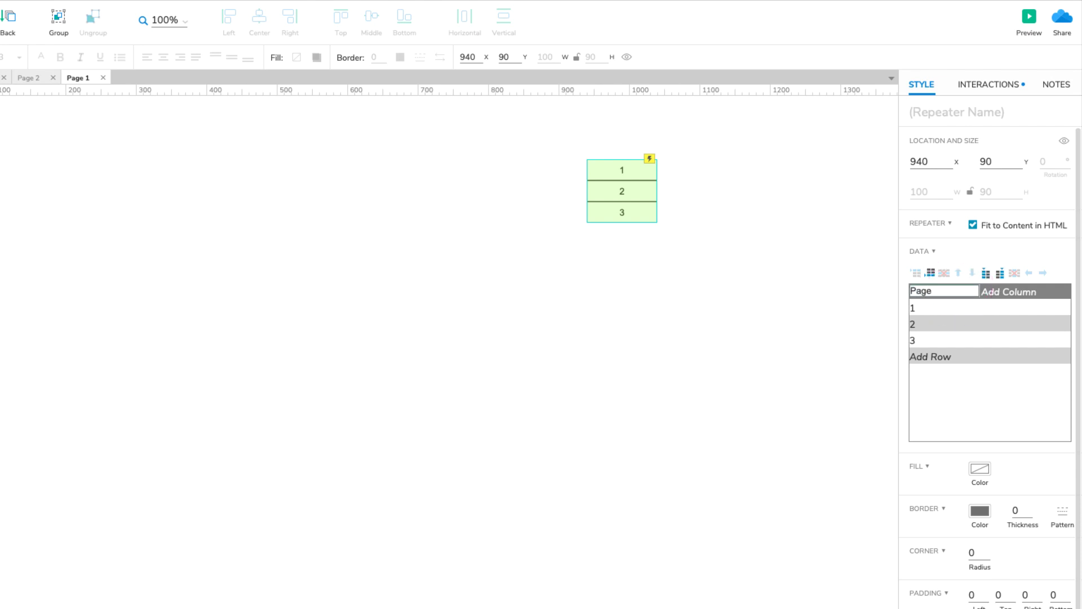
key(Return)
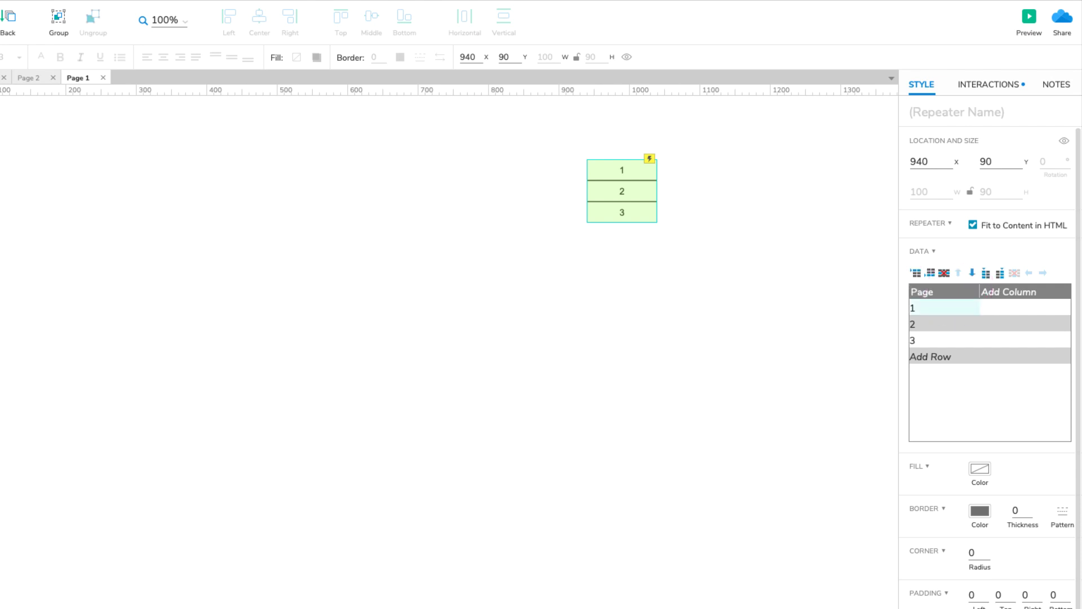
Step: Make the first two Page cells reference Page 2 and Page 3
right_click(959, 303)
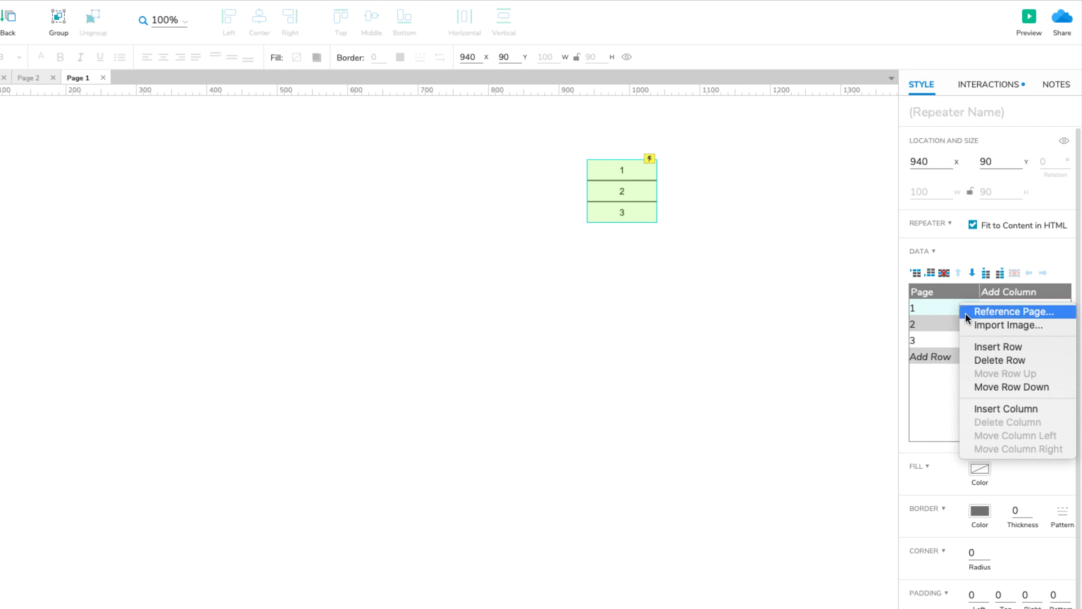
click(988, 312)
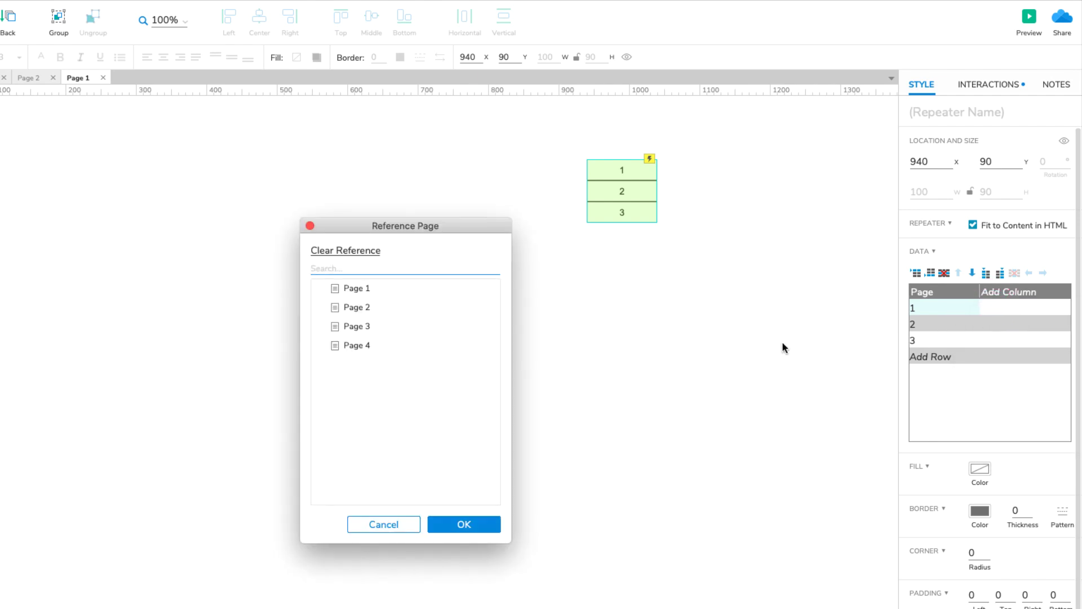
click(370, 307)
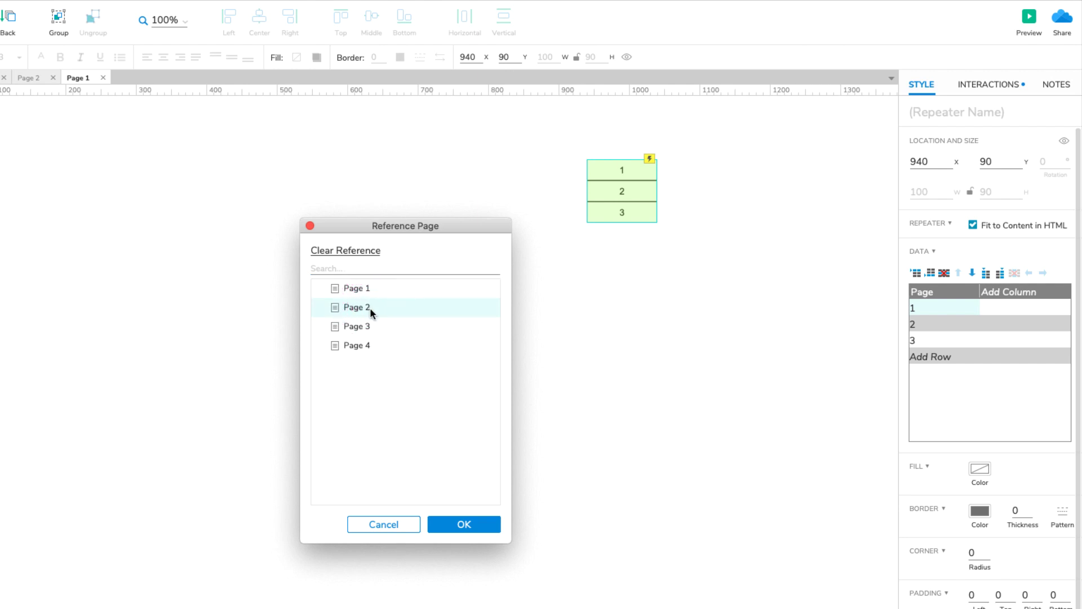
click(446, 523)
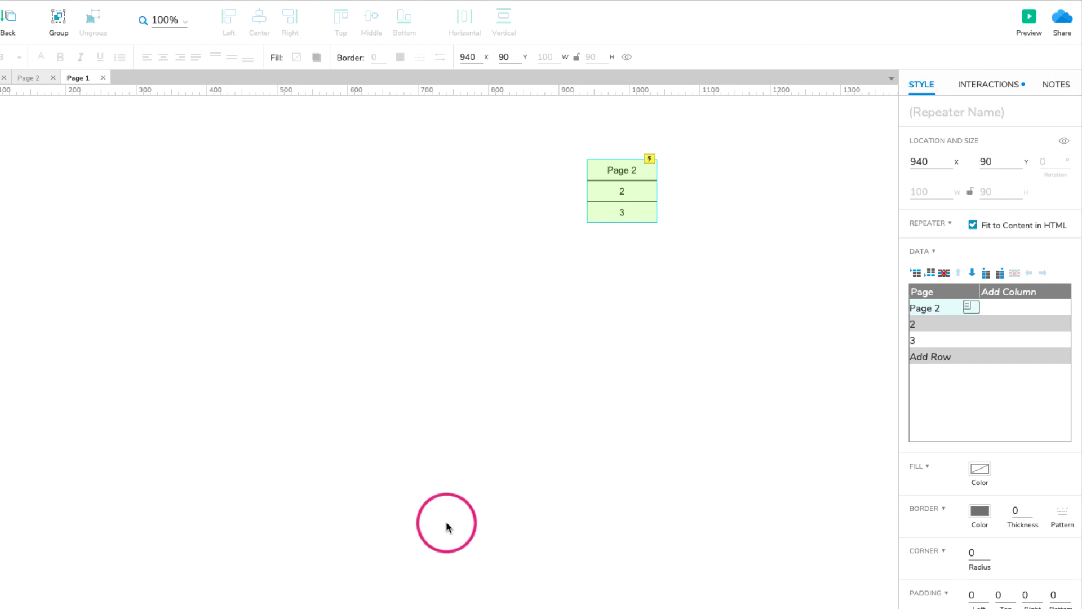
right_click(915, 326)
click(921, 332)
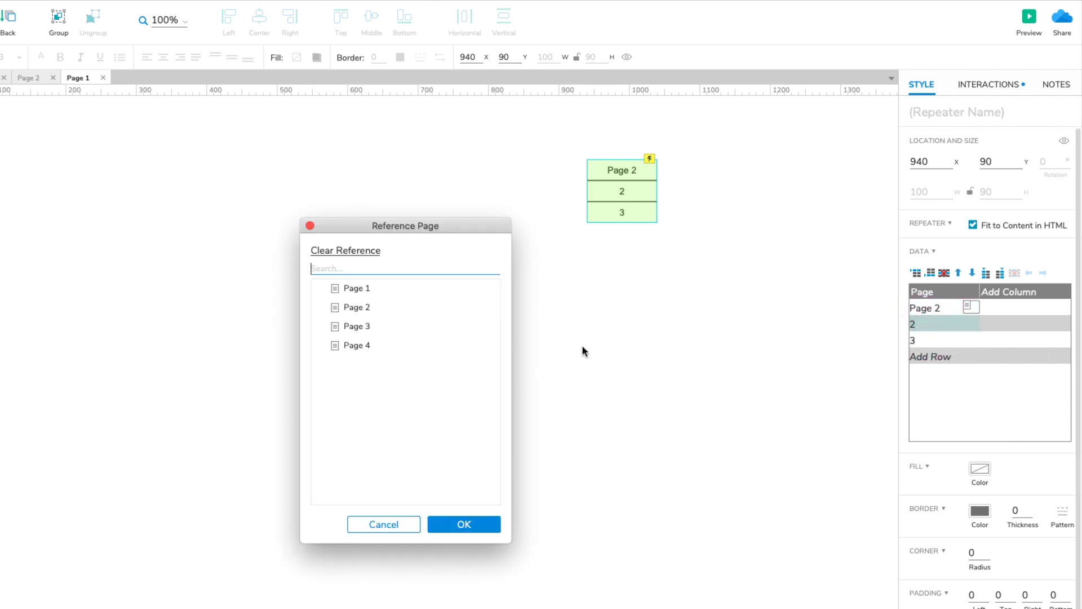
double_click(340, 325)
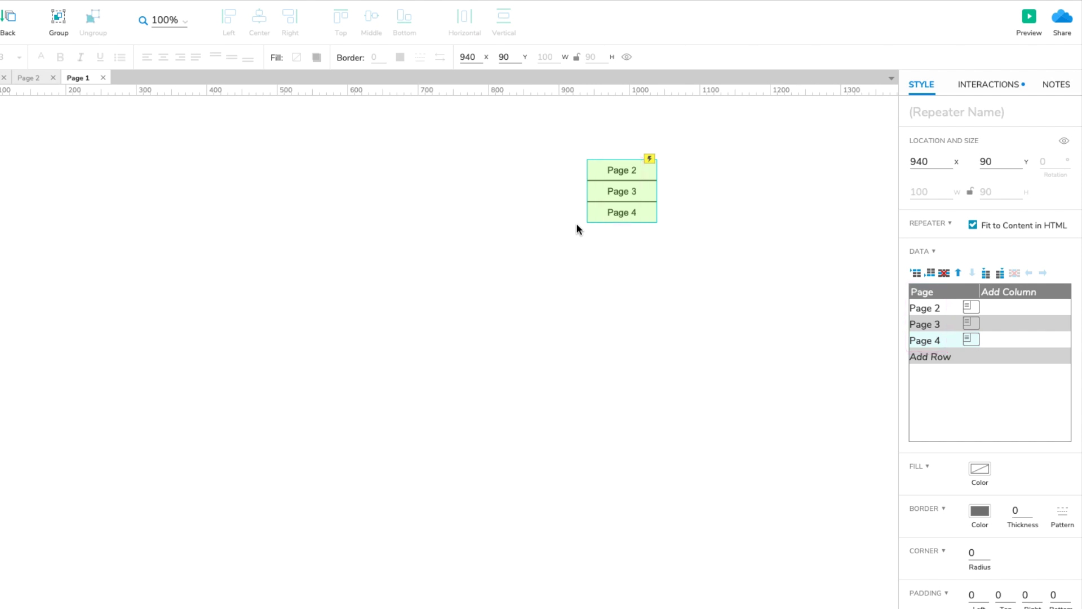
Step: Give the repeater item's rectangle a Click or Tap Open Link to external URL [[ Item.Page ]]
double_click(616, 202)
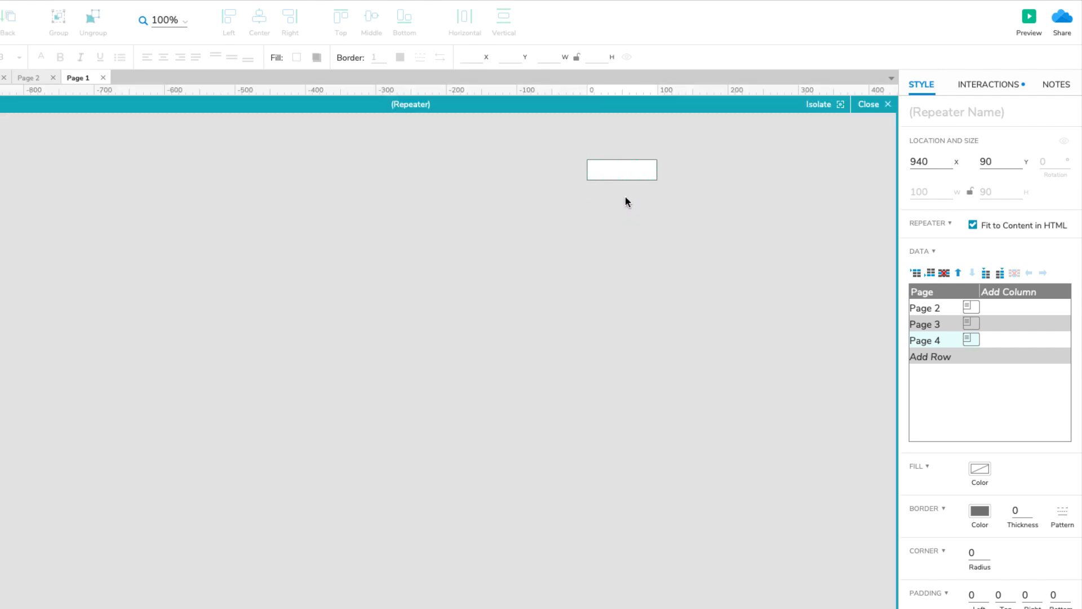
click(641, 177)
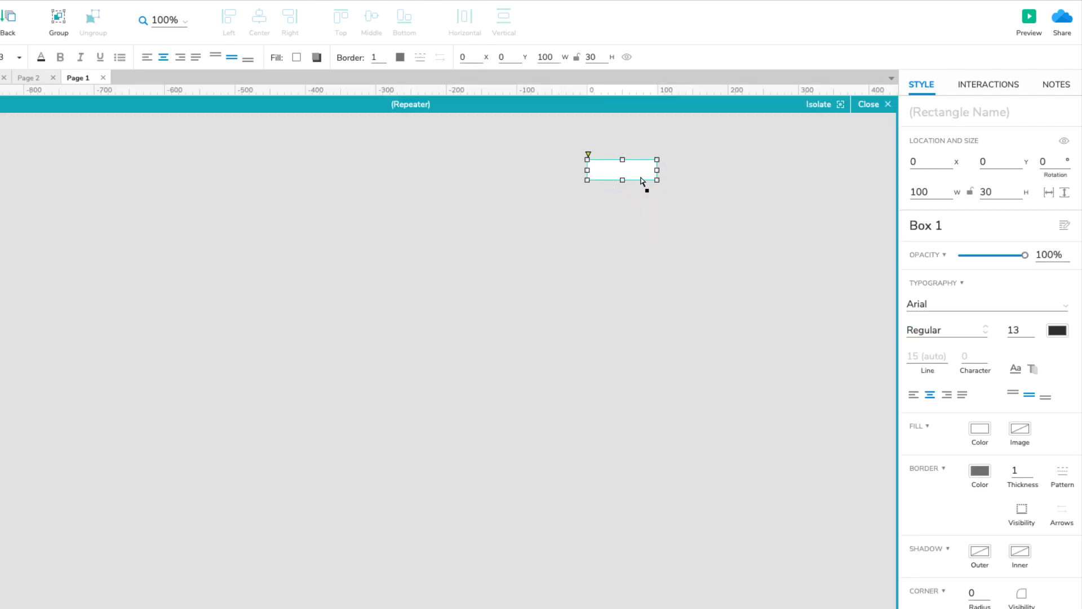
click(970, 86)
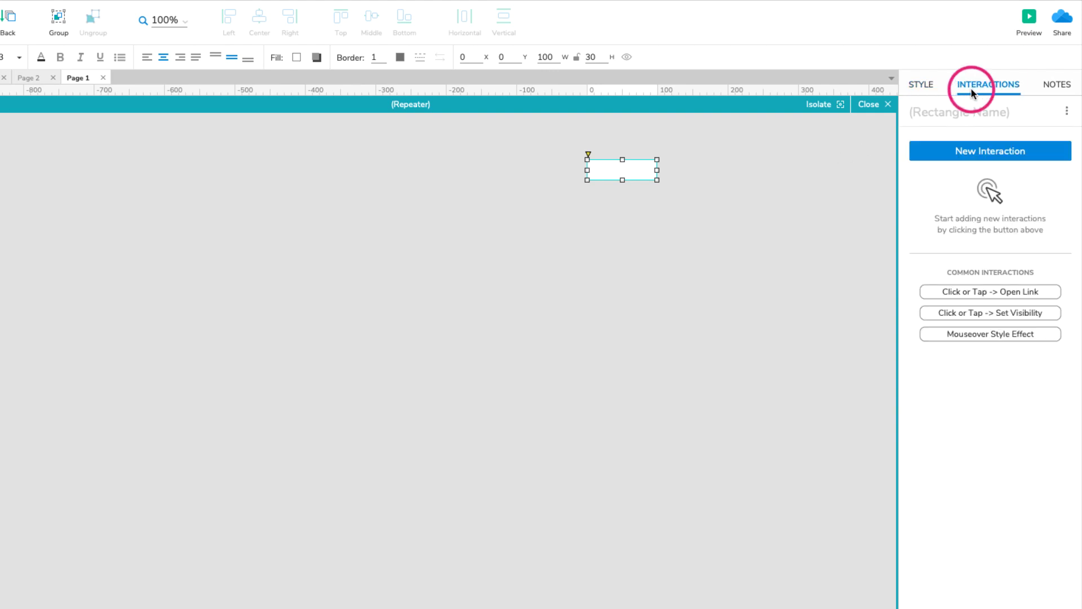
click(930, 289)
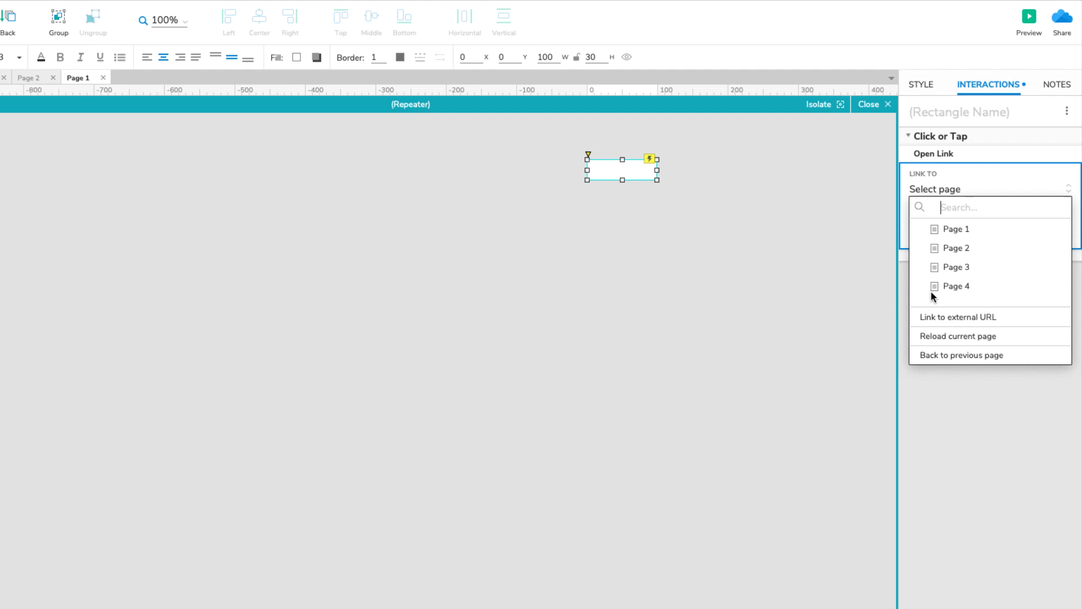
click(987, 319)
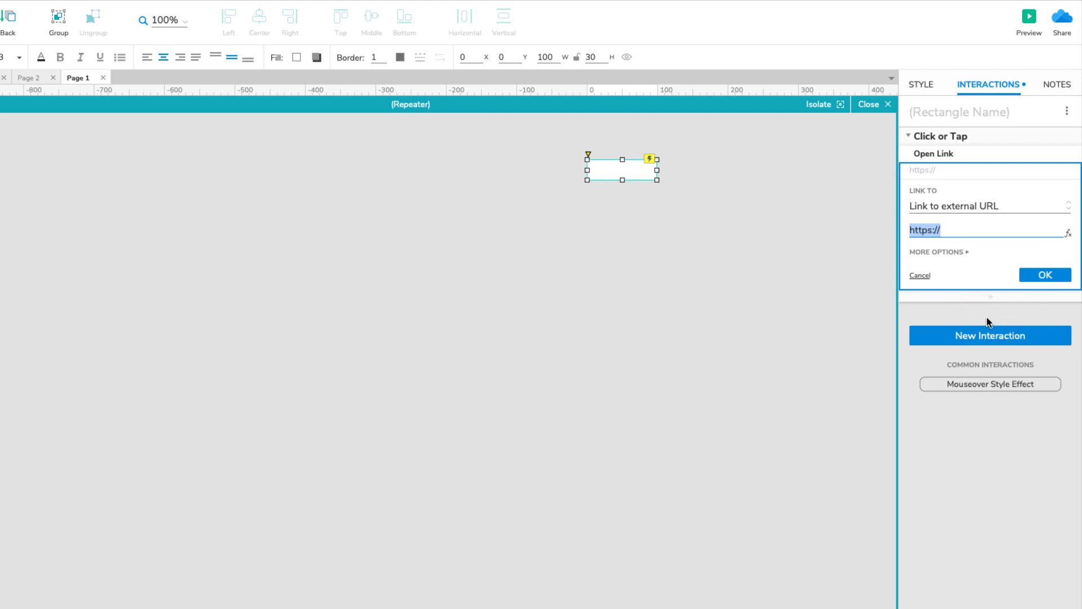
key(BackSpace)
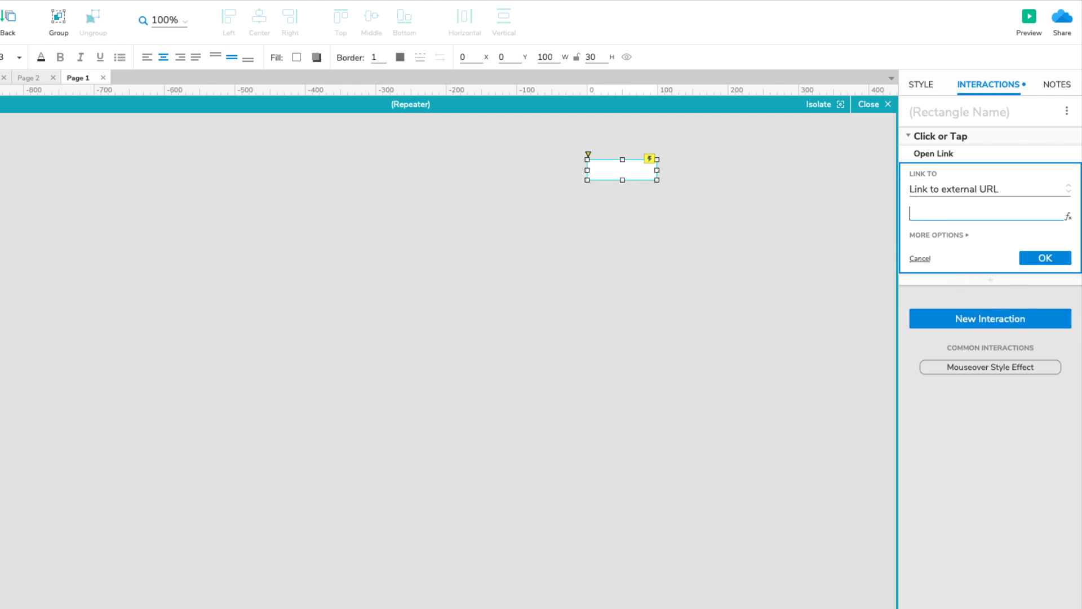
text([[ Item.Page)
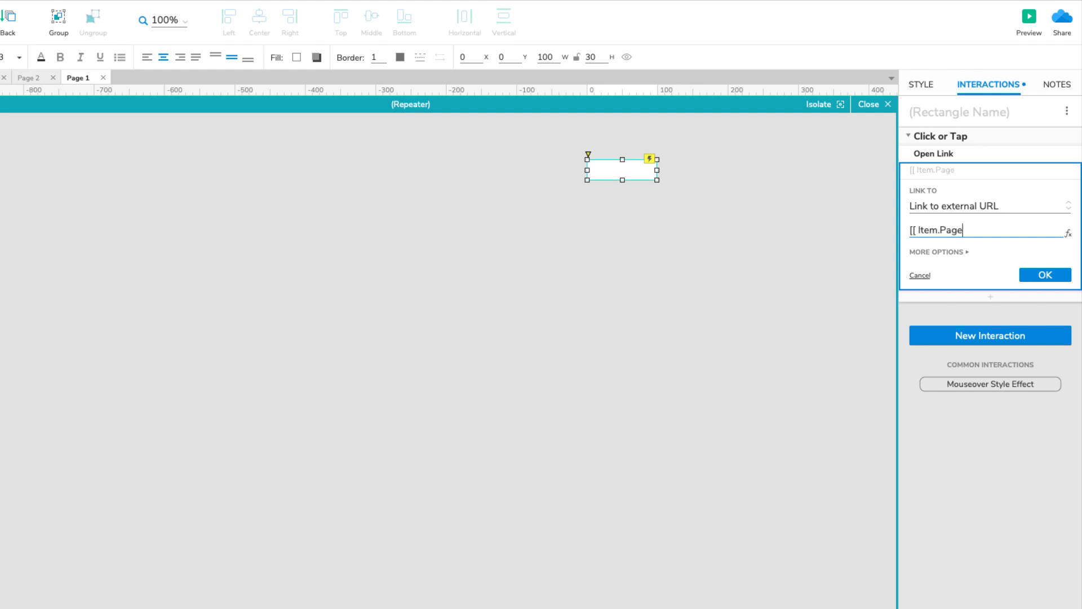
text( ]])
click(1055, 276)
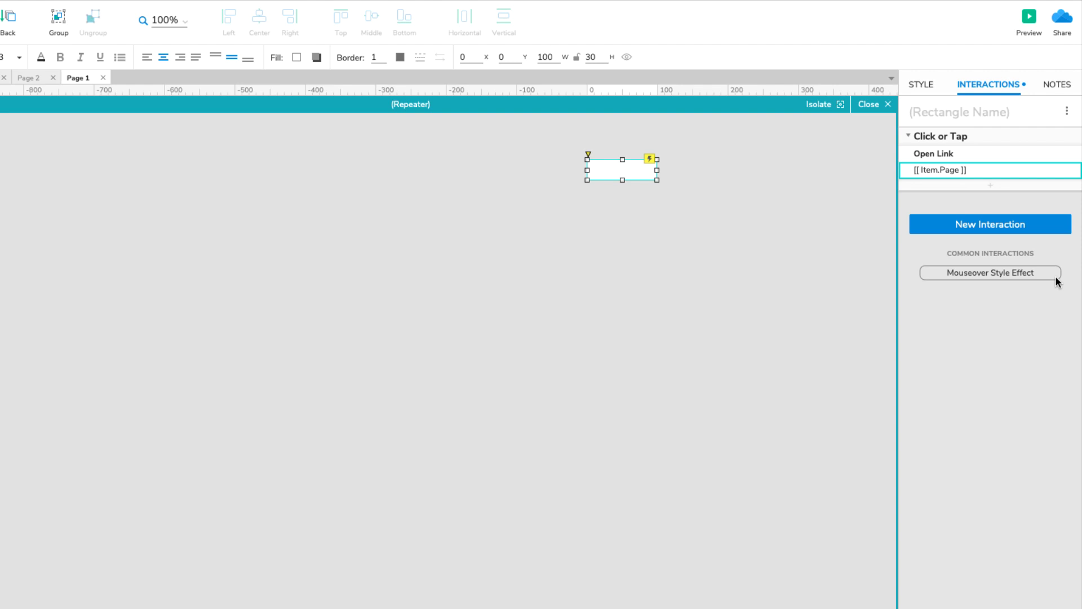
Step: Exit repeater editing, preview Page 1, and click the Page 3 item to test it
click(867, 106)
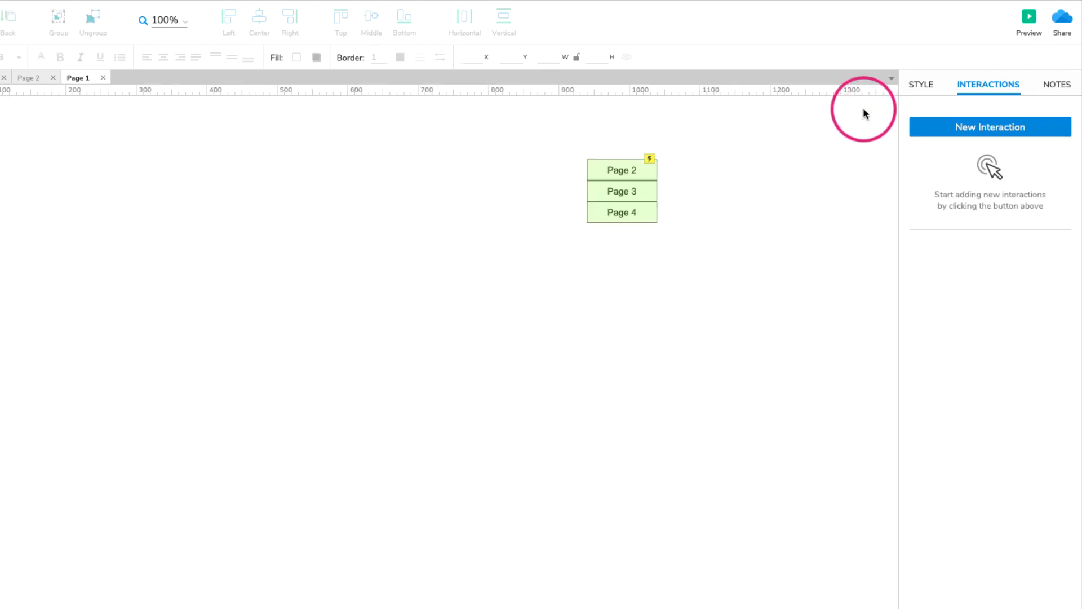
click(1027, 26)
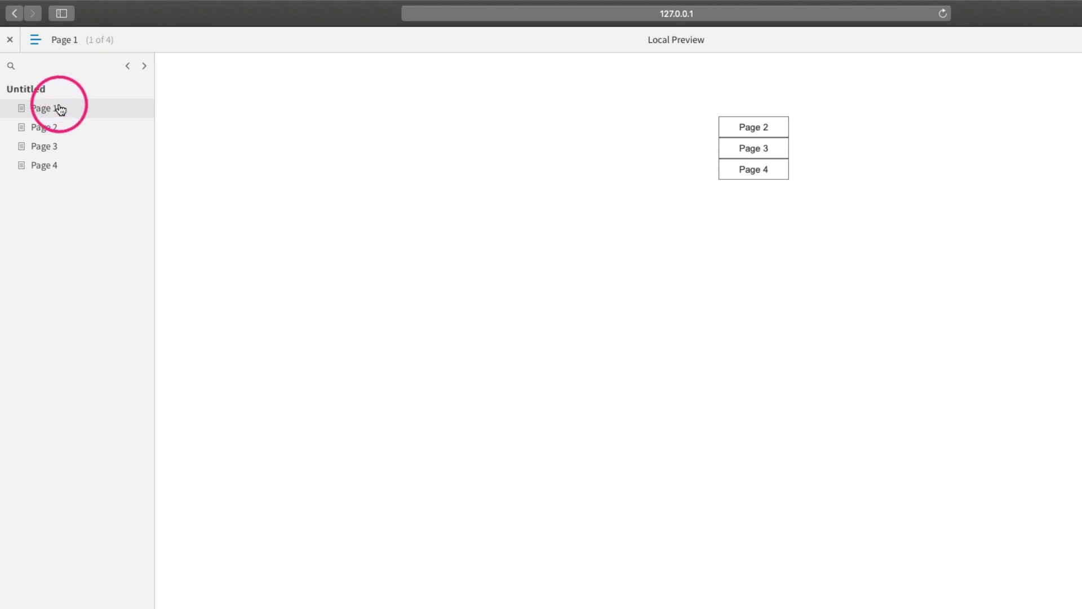
click(722, 153)
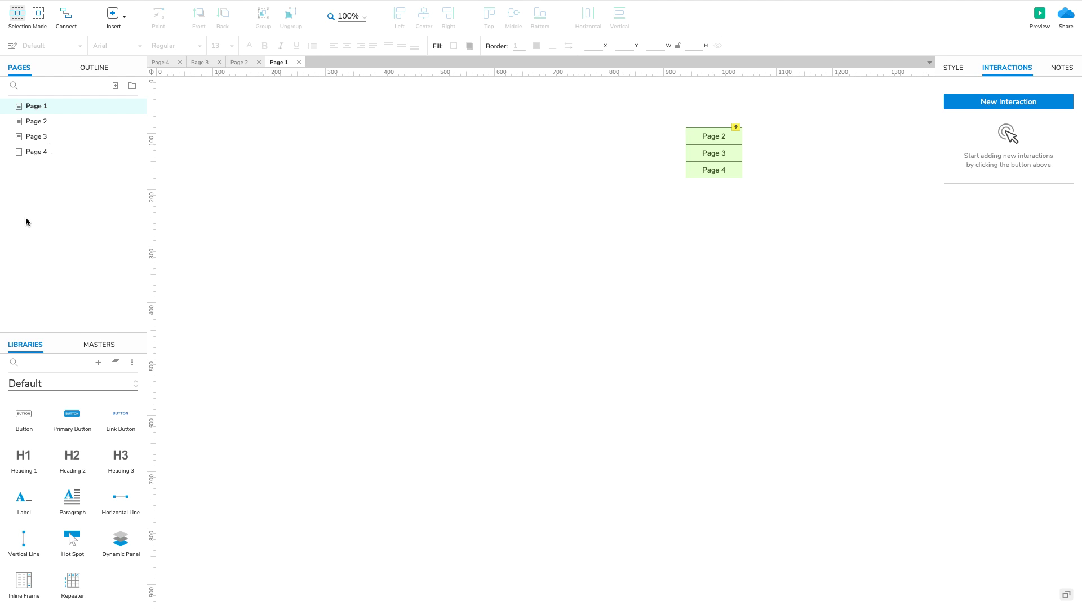
Step: Drag a second repeater onto Page 1 beside the first
drag(72, 579, 778, 160)
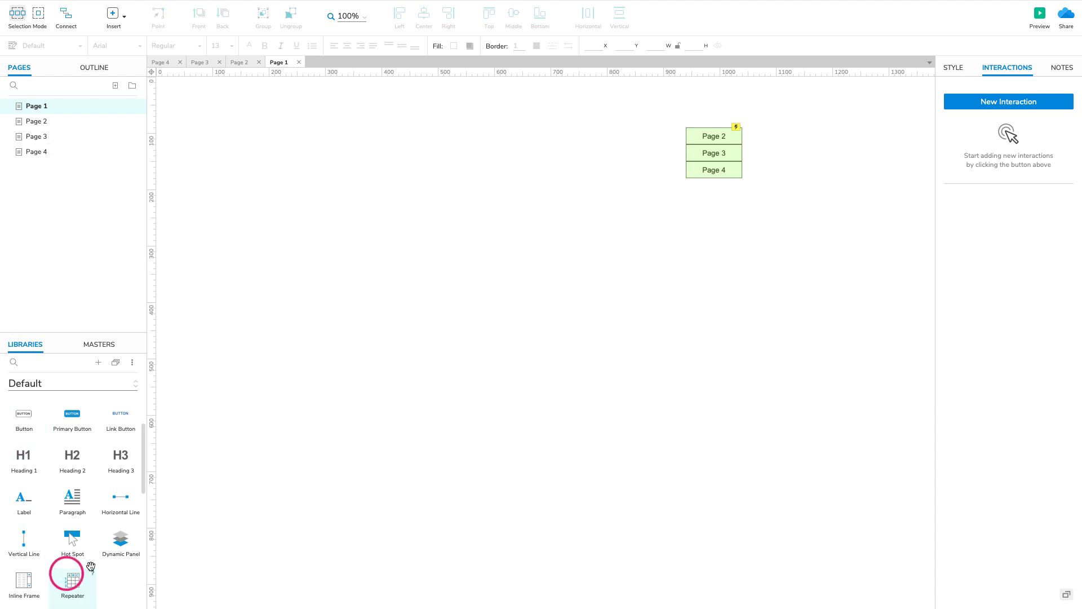
Step: Position the second repeater at 1080, 90 and rename its Column0 to PageName
drag(705, 199, 688, 163)
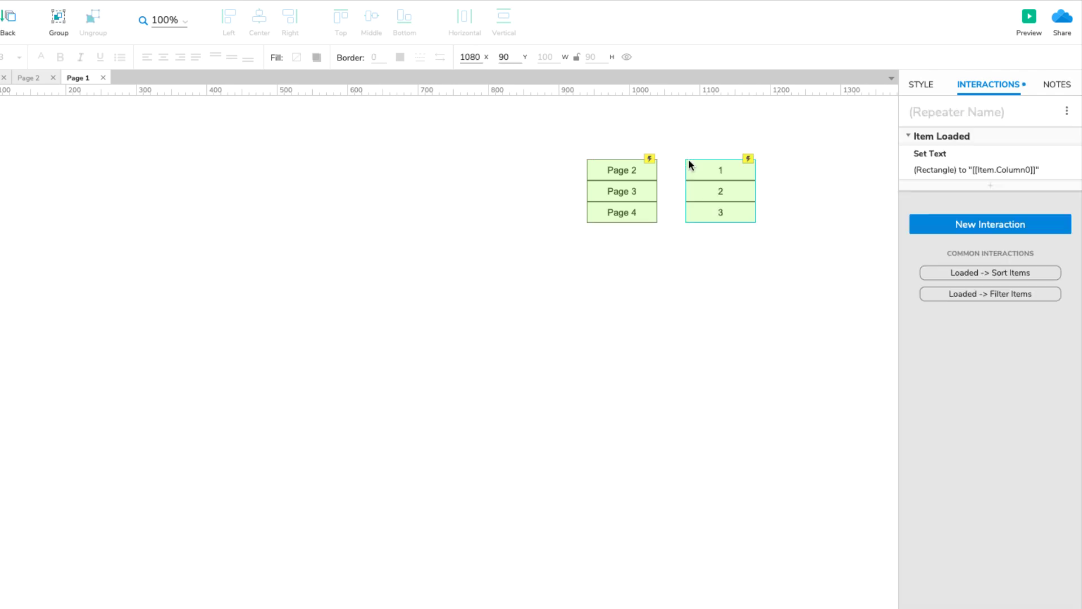
click(916, 88)
click(964, 291)
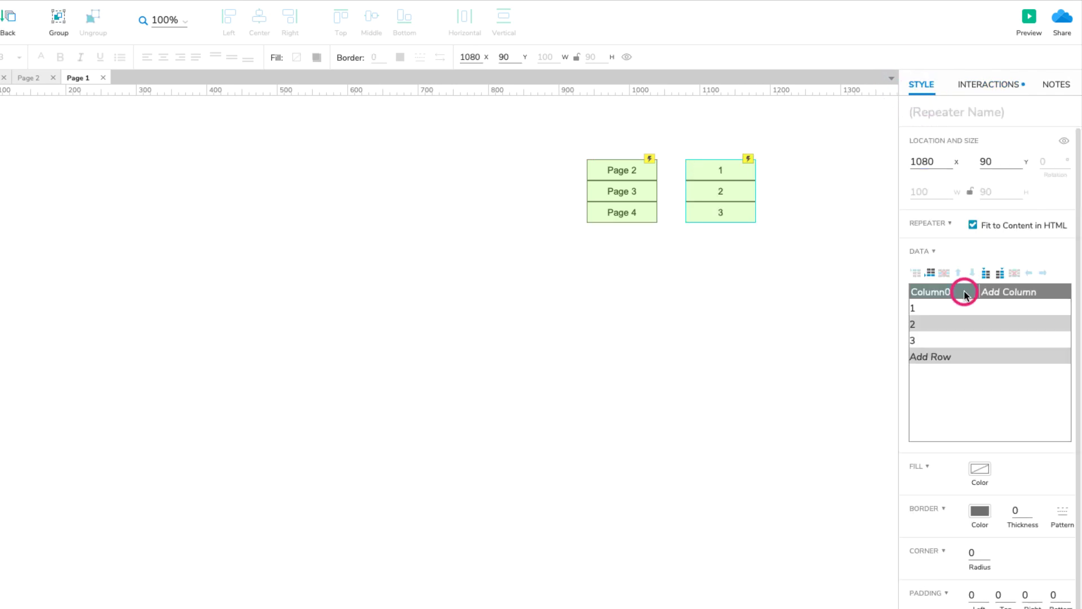
click(965, 291)
text(PageName)
key(Return)
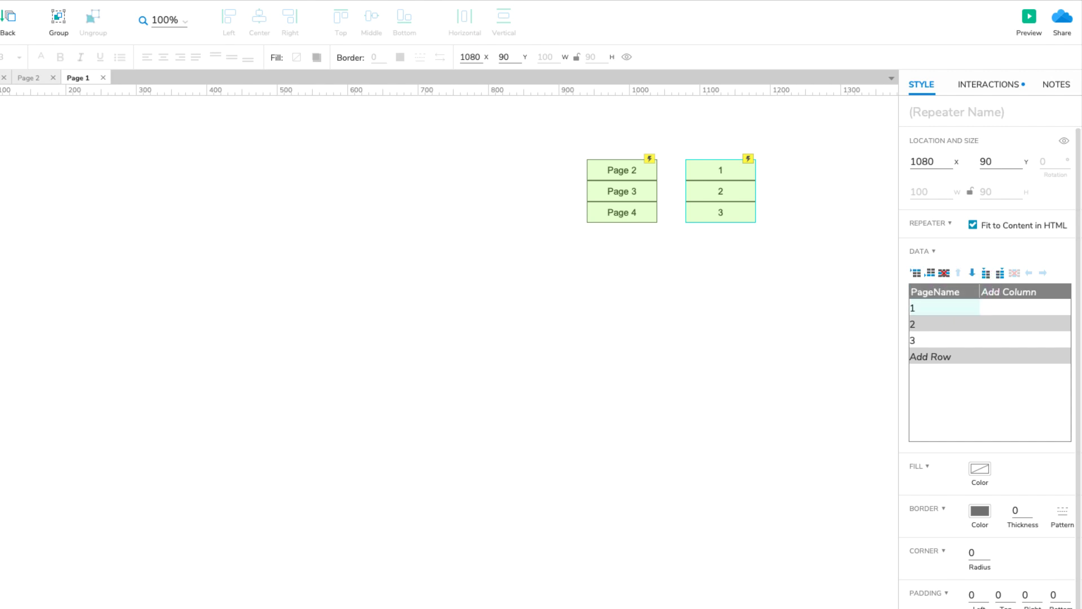
Step: Add a new data column named URL
click(1028, 293)
click(1029, 293)
text(U)
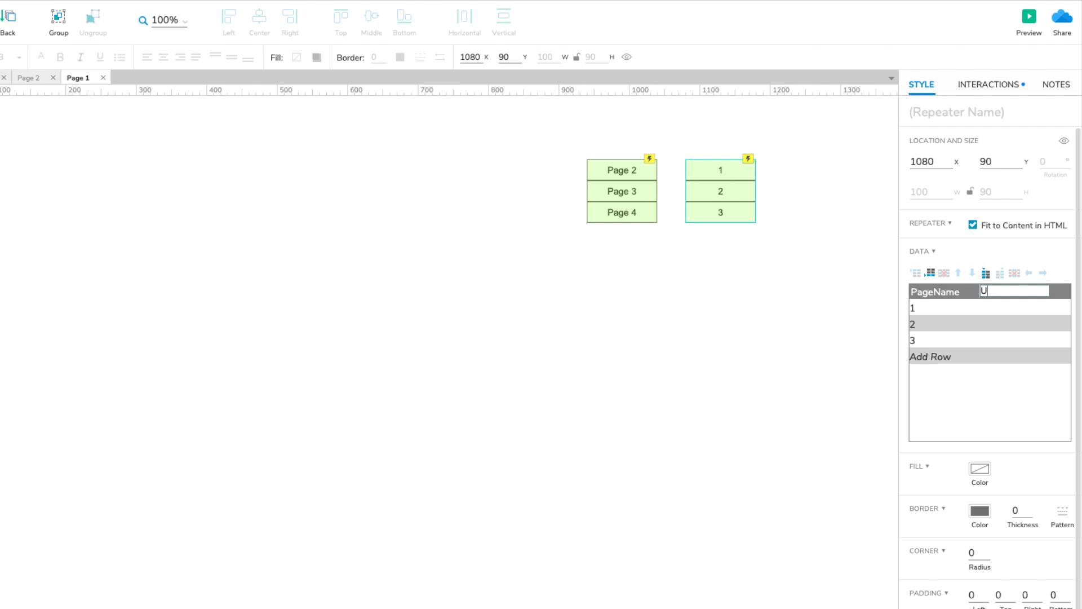
text(RL)
key(Return)
Step: Fill the PageName rows with Axure Home, Axure Blog and Axure Docs
click(944, 308)
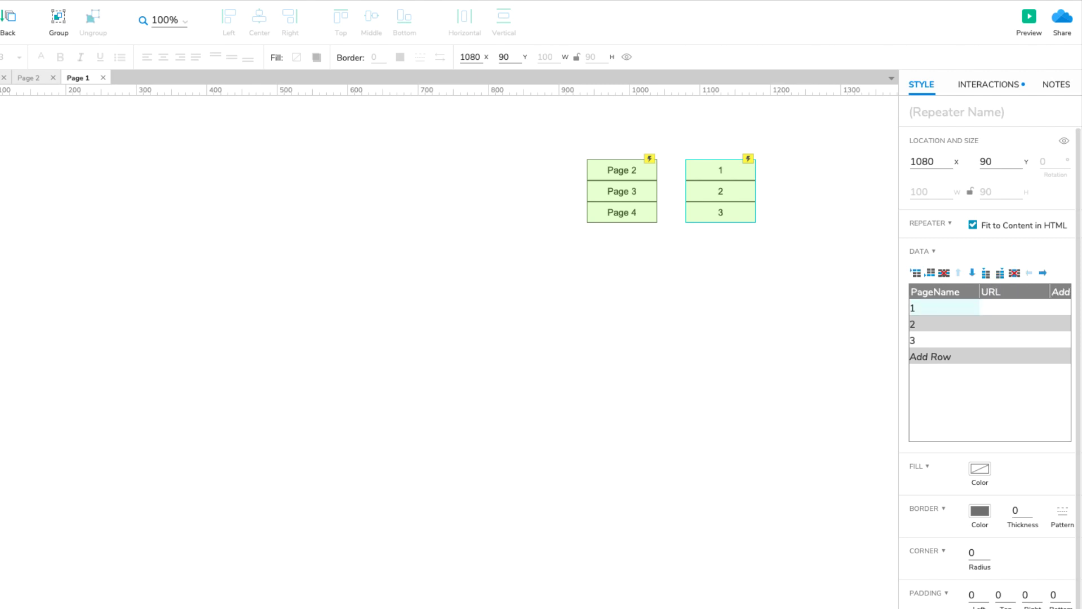
text(Axure Home)
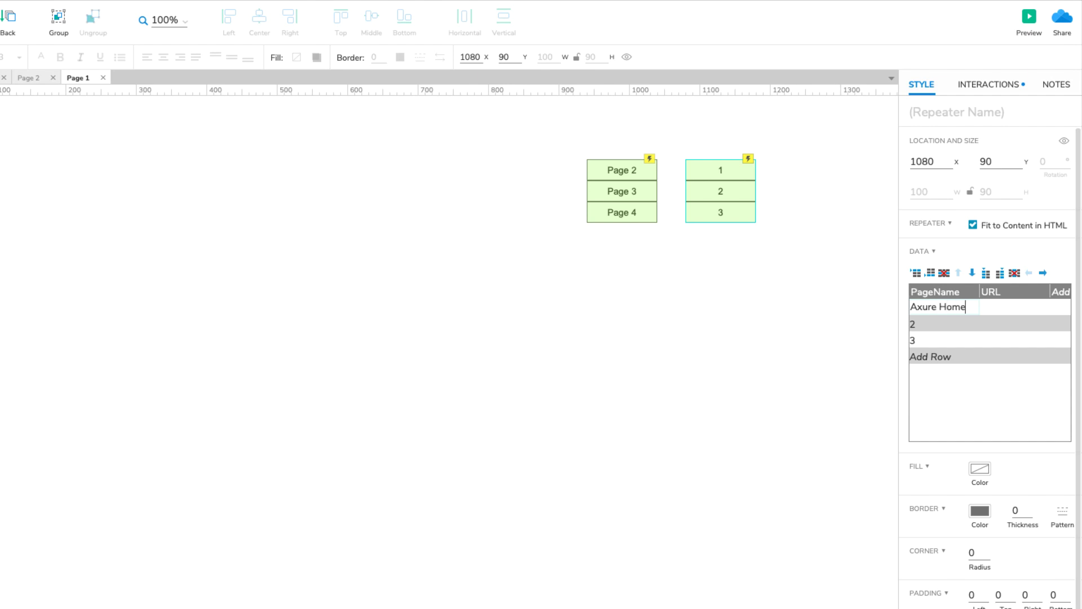
key(Return)
text(Axure Blog)
key(Return)
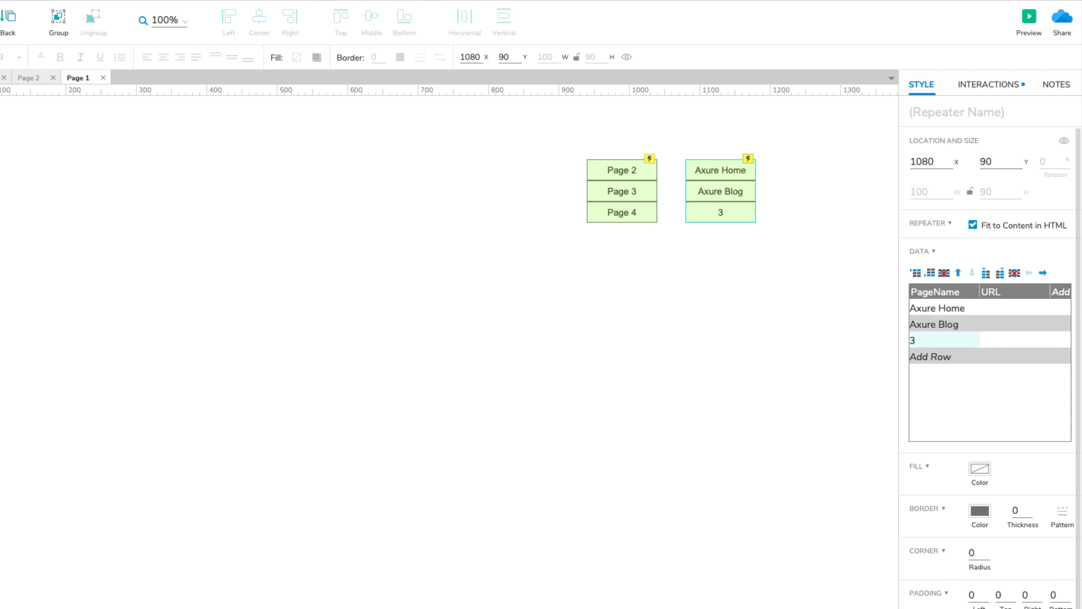
text(Axure Docs)
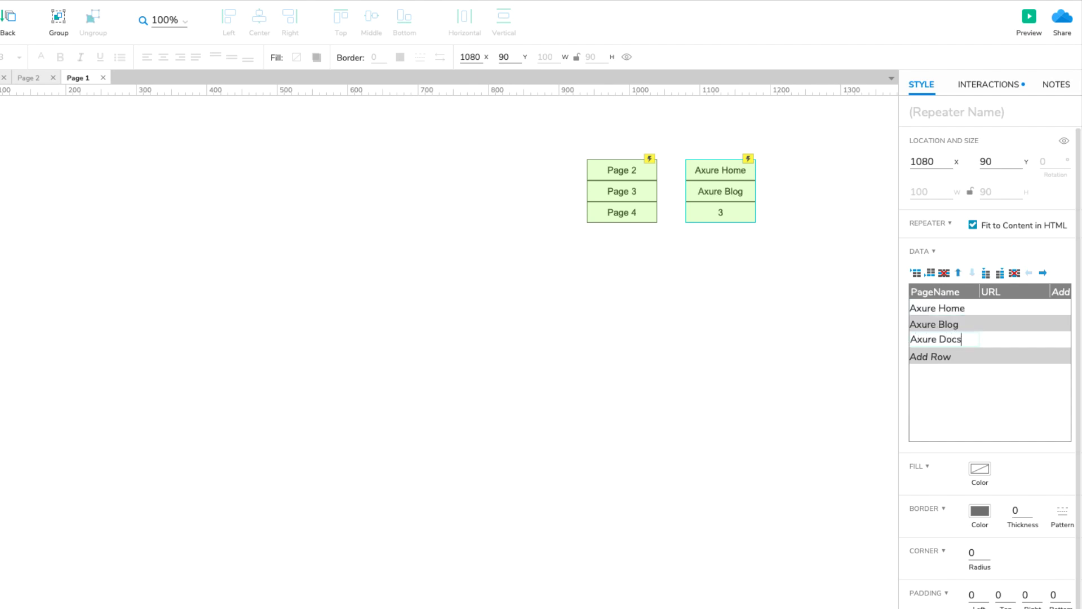
key(Return)
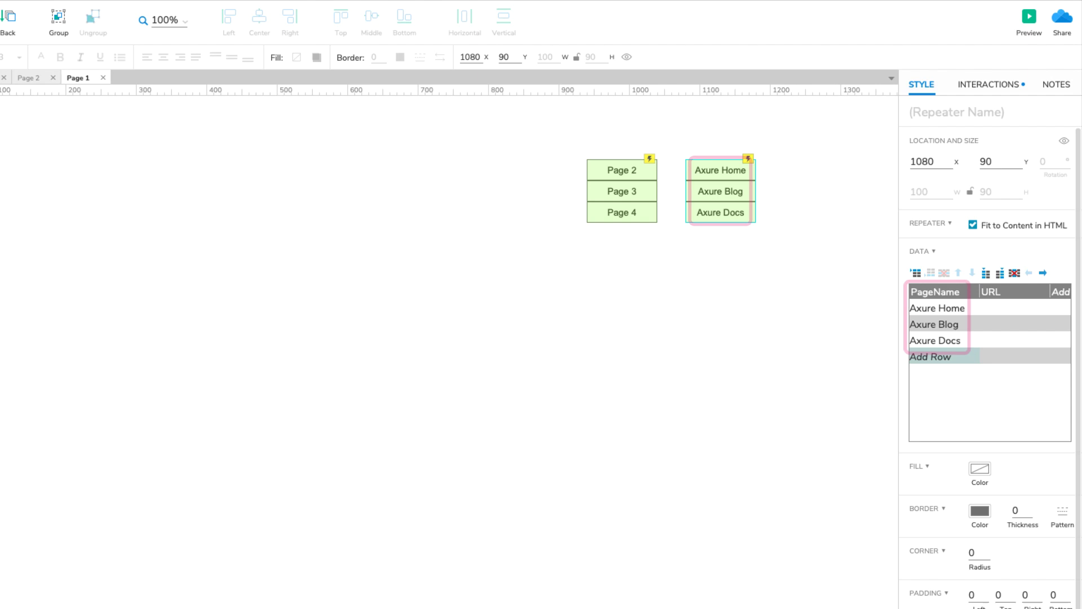
click(937, 307)
click(1015, 308)
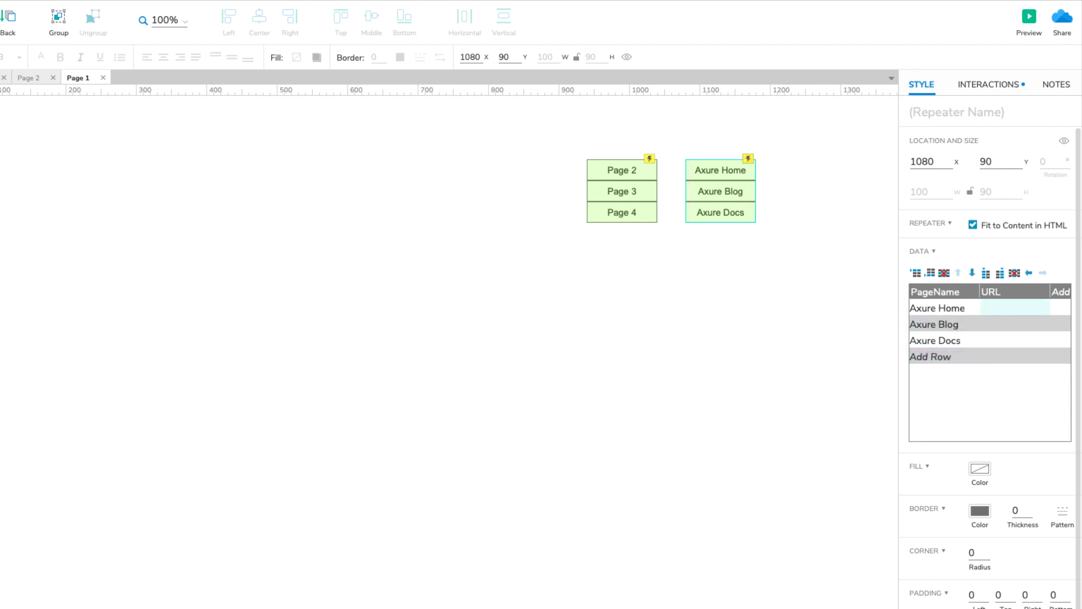
text(www.a)
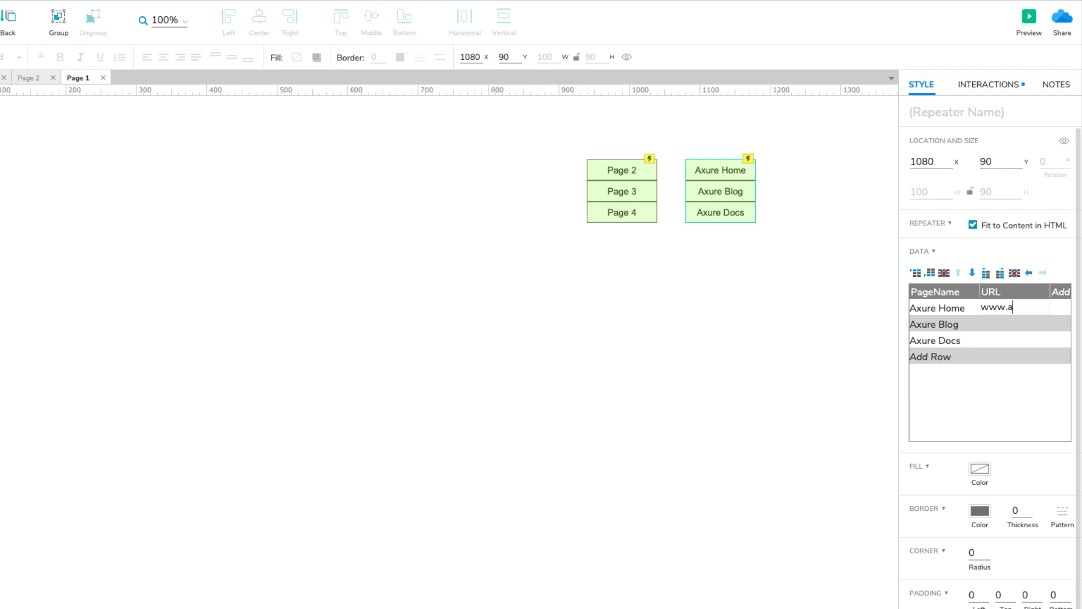
text(xure.com)
text(www.a)
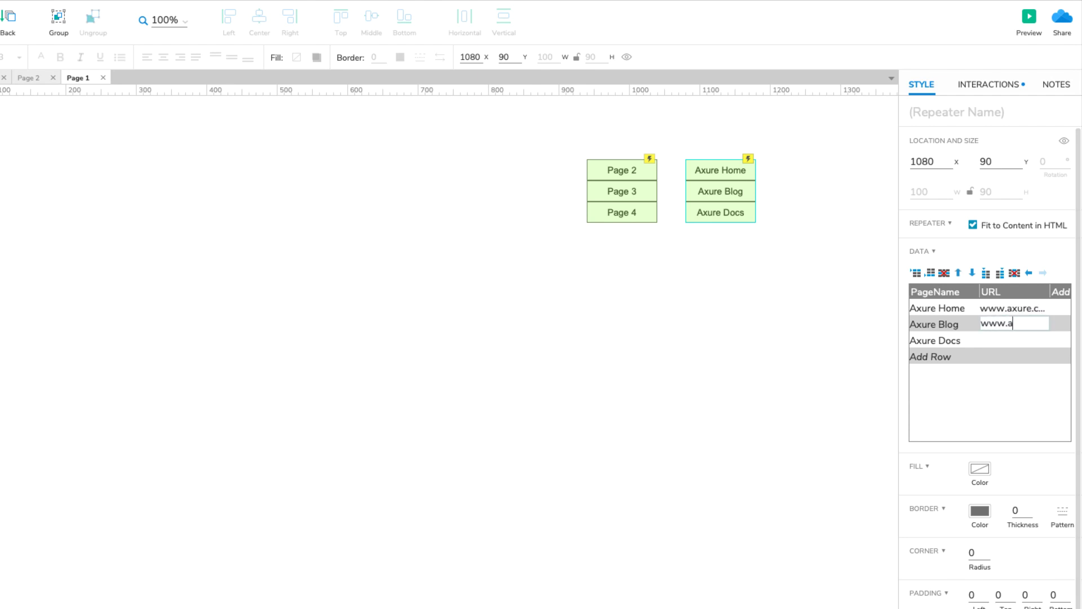
text(xure.com/blog)
key(Return)
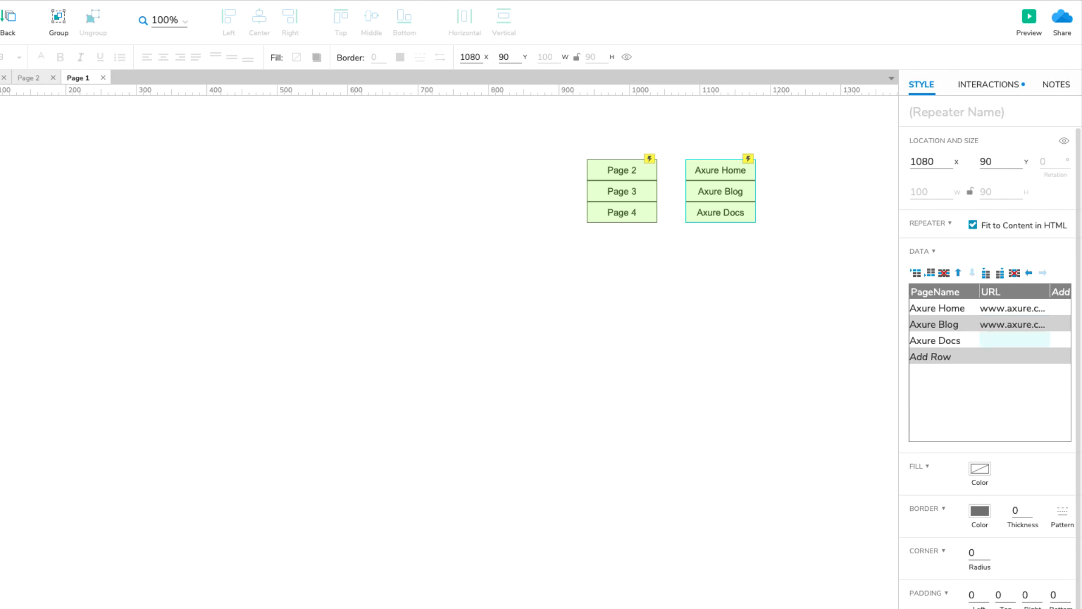
text(docs.axur)
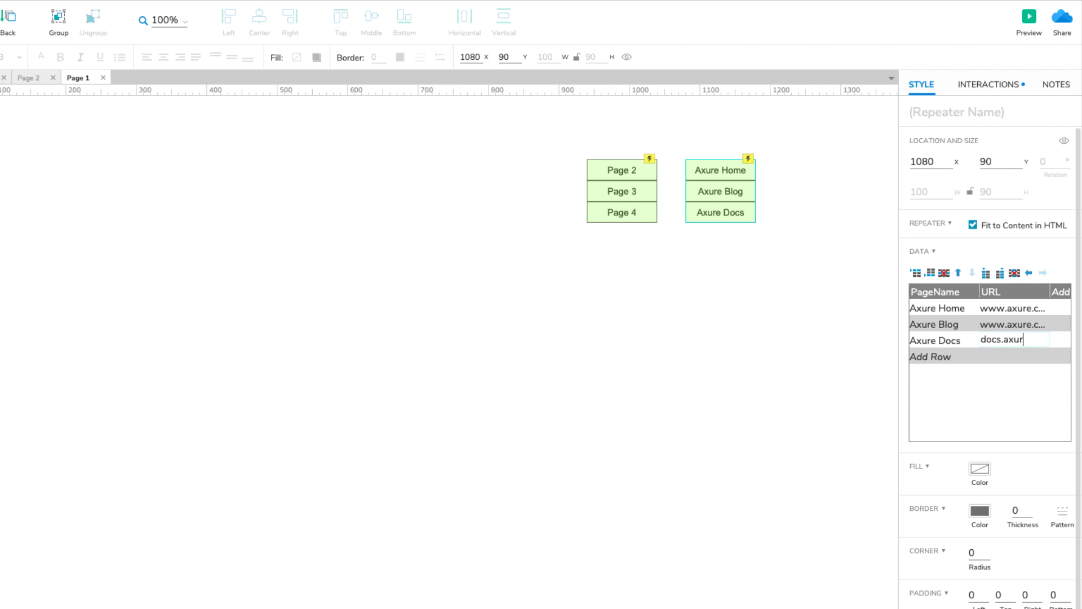
text(e.com)
key(Return)
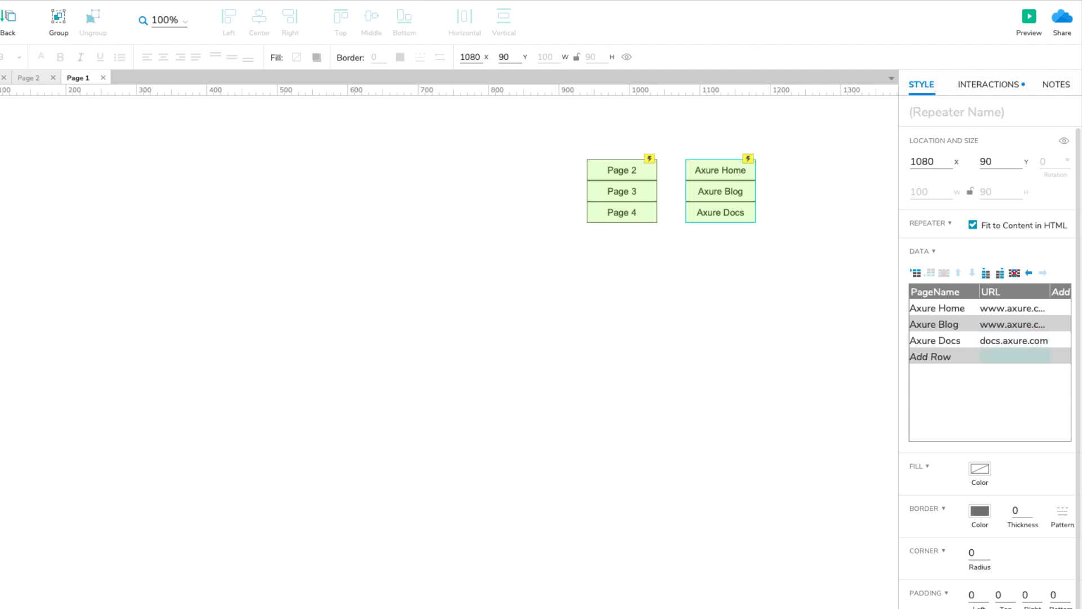
double_click(738, 192)
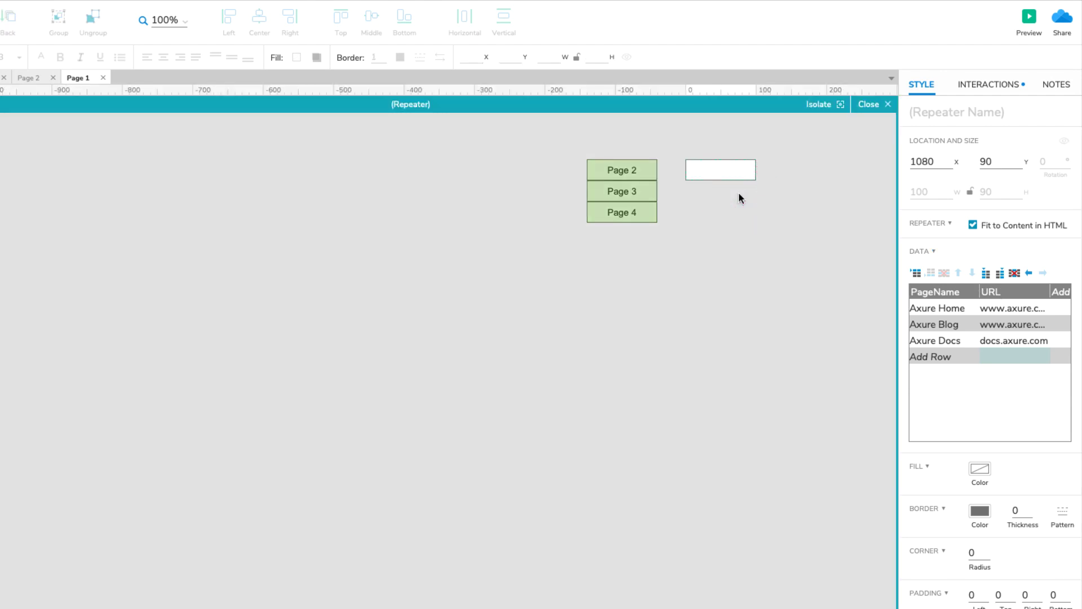
click(739, 176)
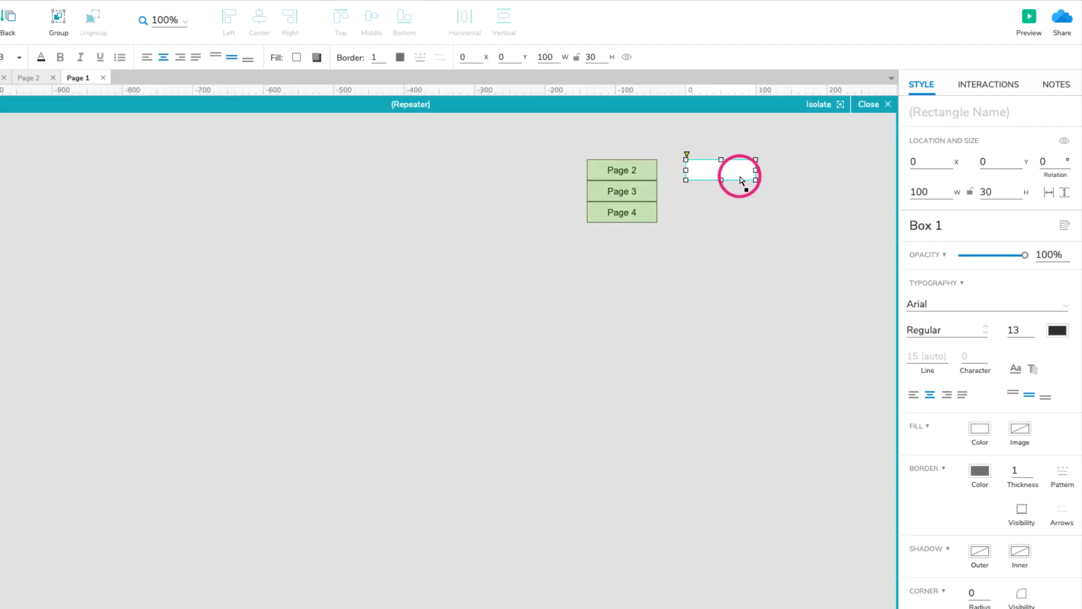
click(989, 89)
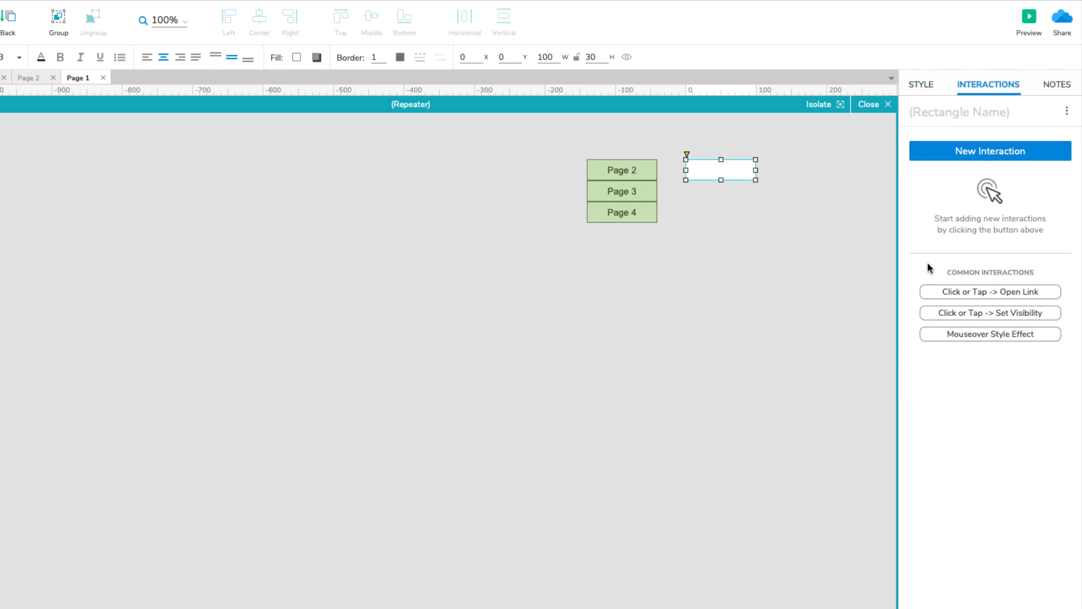
click(930, 292)
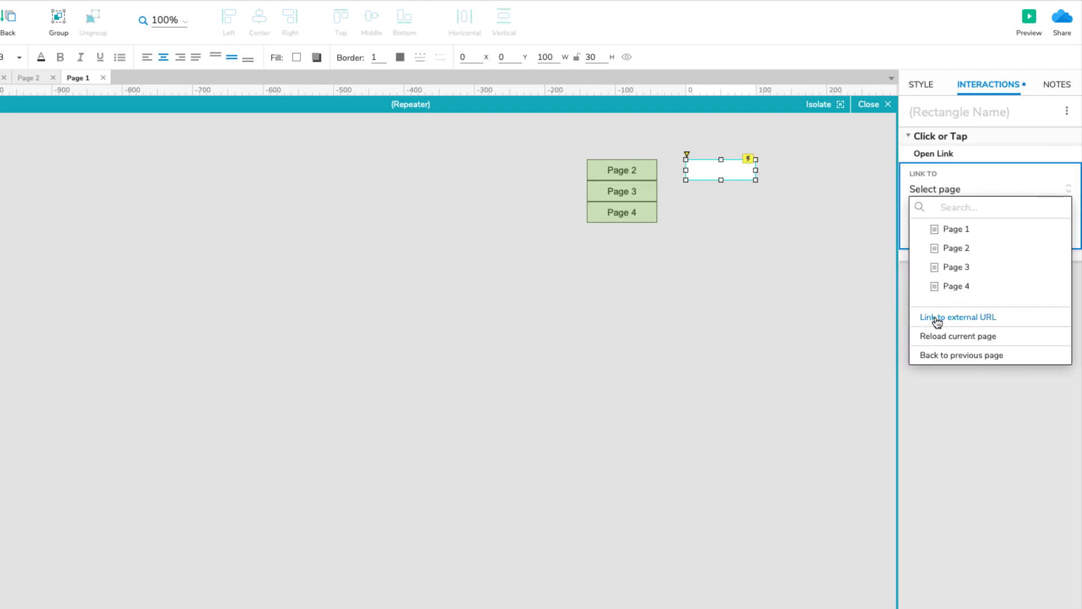
click(935, 318)
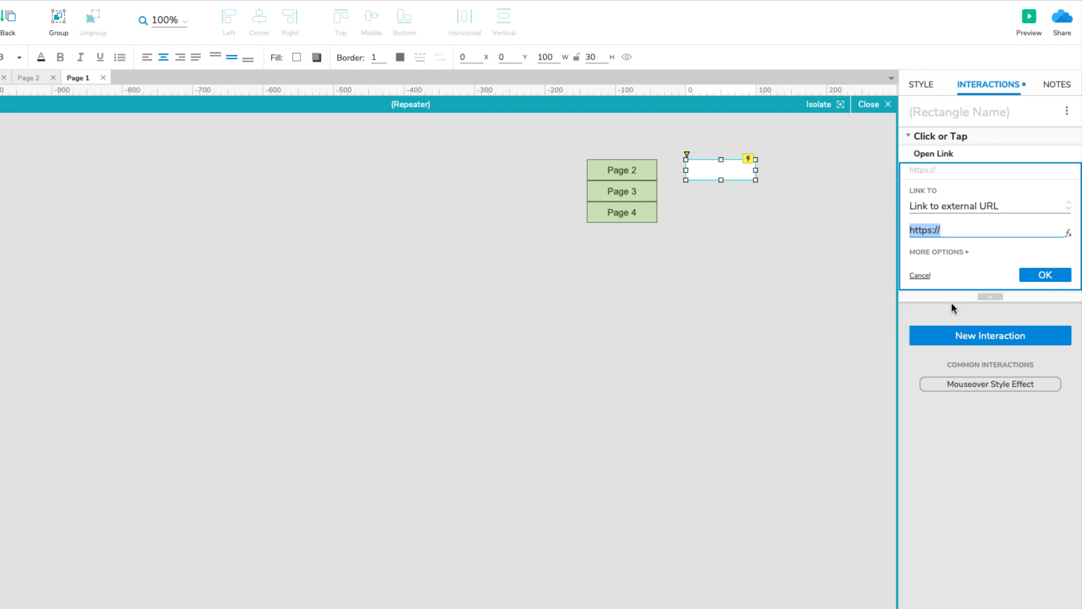
click(955, 230)
text([)
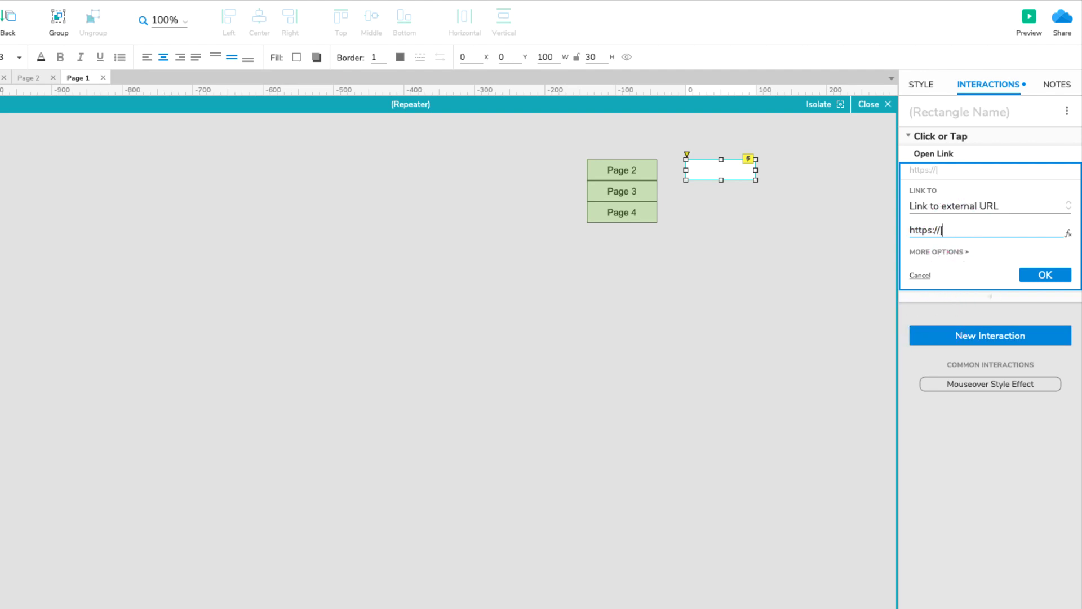
text([ Item.URL ]])
click(1023, 273)
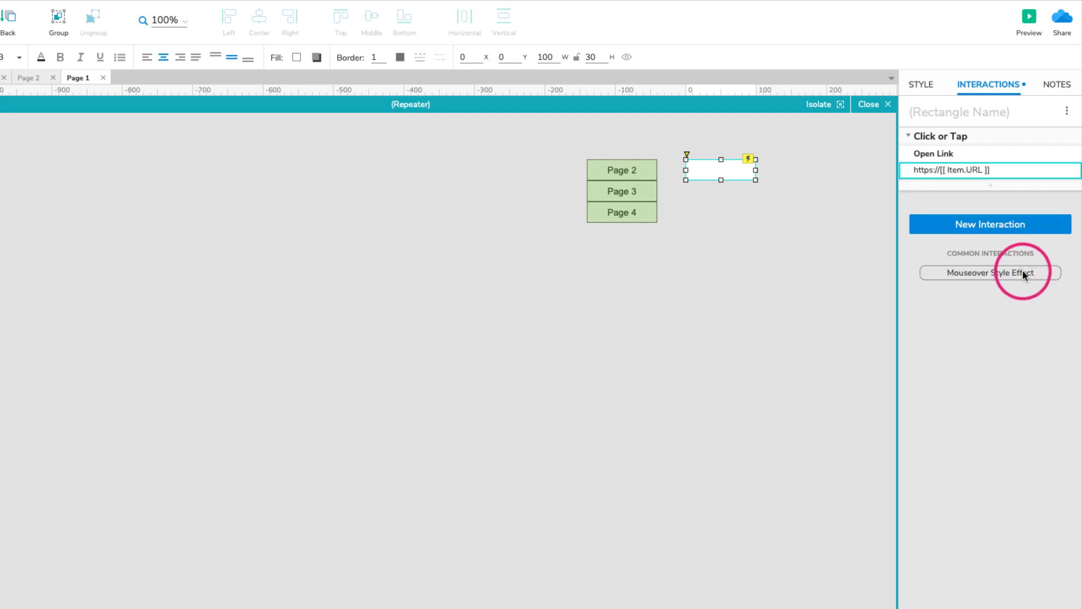
click(872, 107)
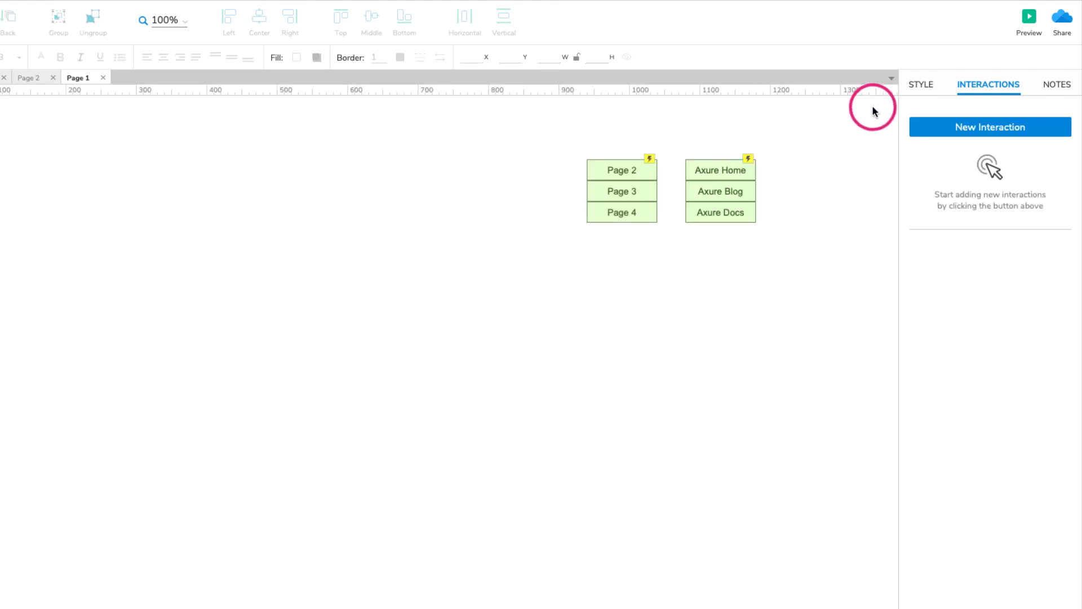
Step: Preview Page 1 and test the Axure Home, Axure Blog and Axure Docs links, going back between each
click(1026, 27)
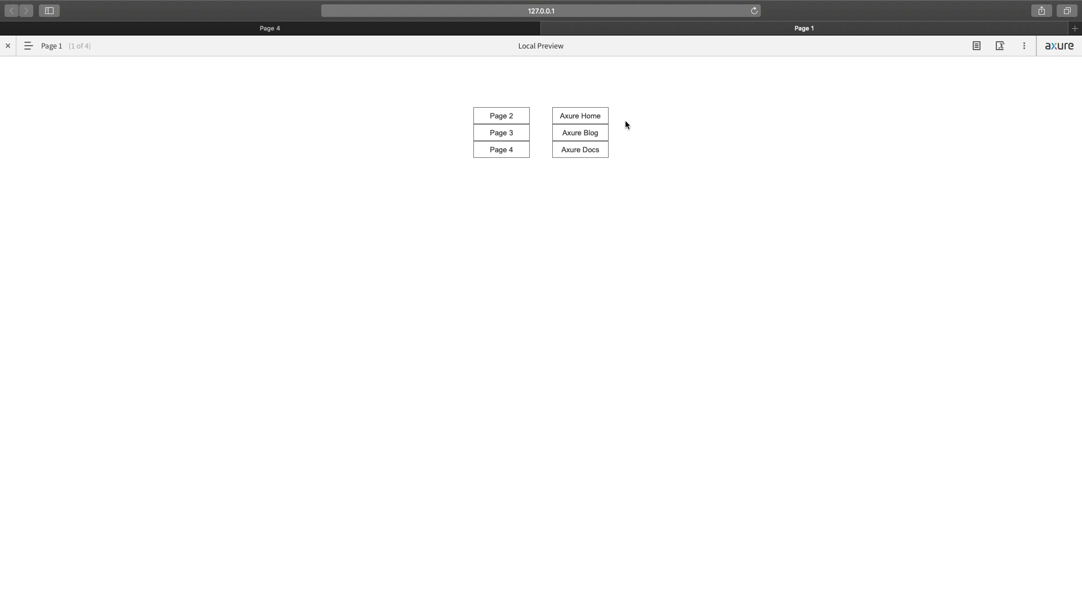
click(603, 123)
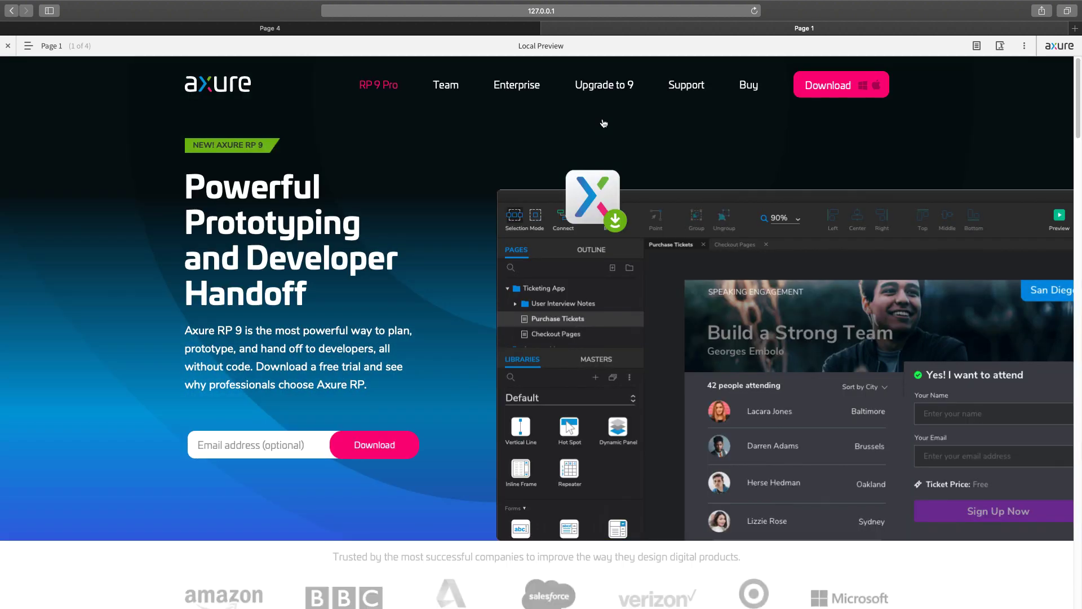
key(super+bracketleft)
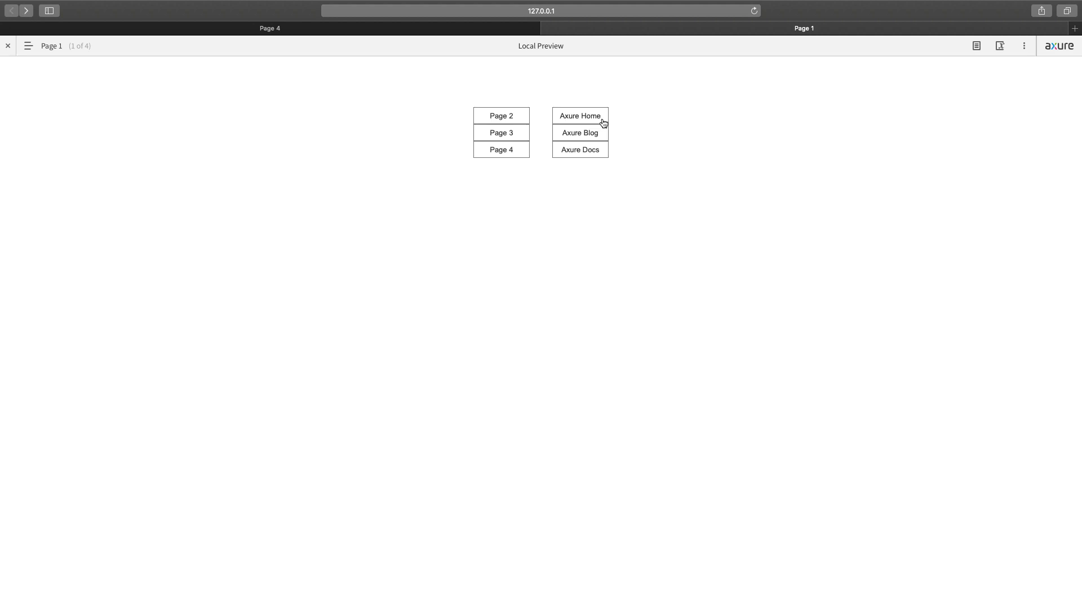
click(604, 133)
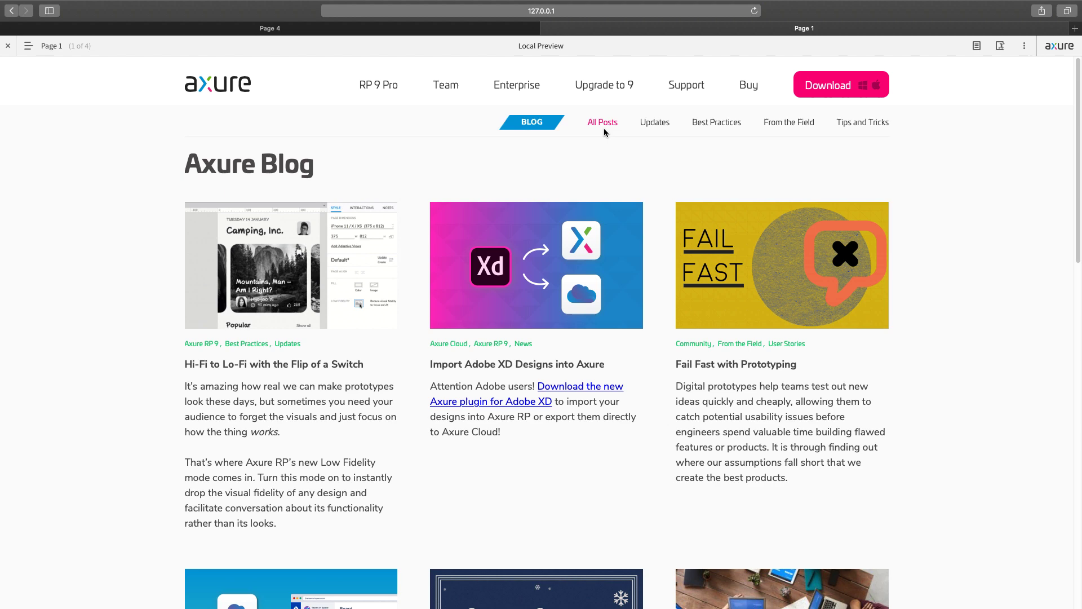
key(super+bracketleft)
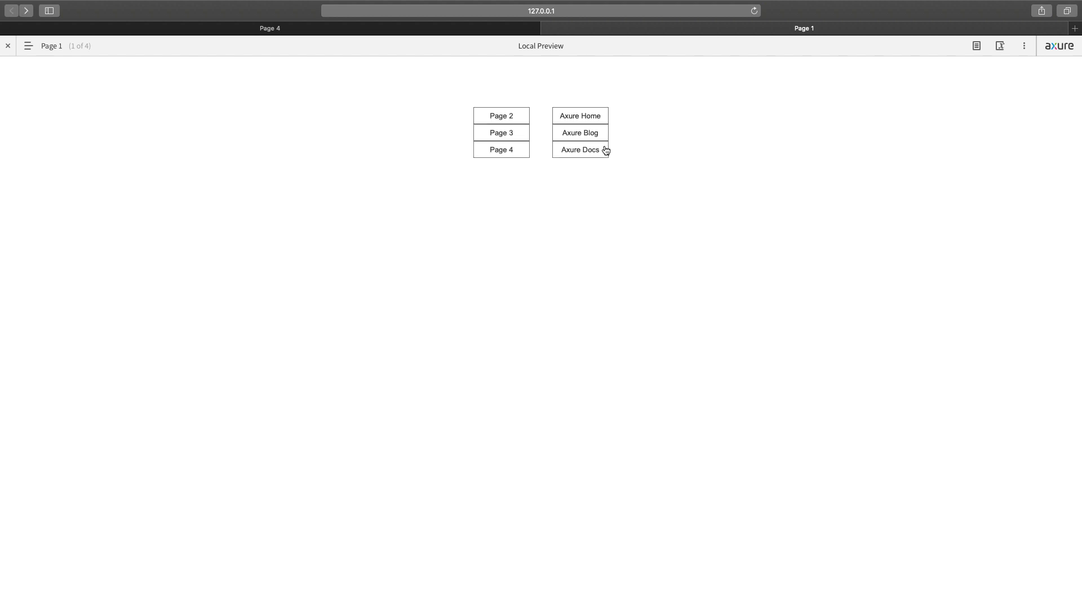
click(605, 151)
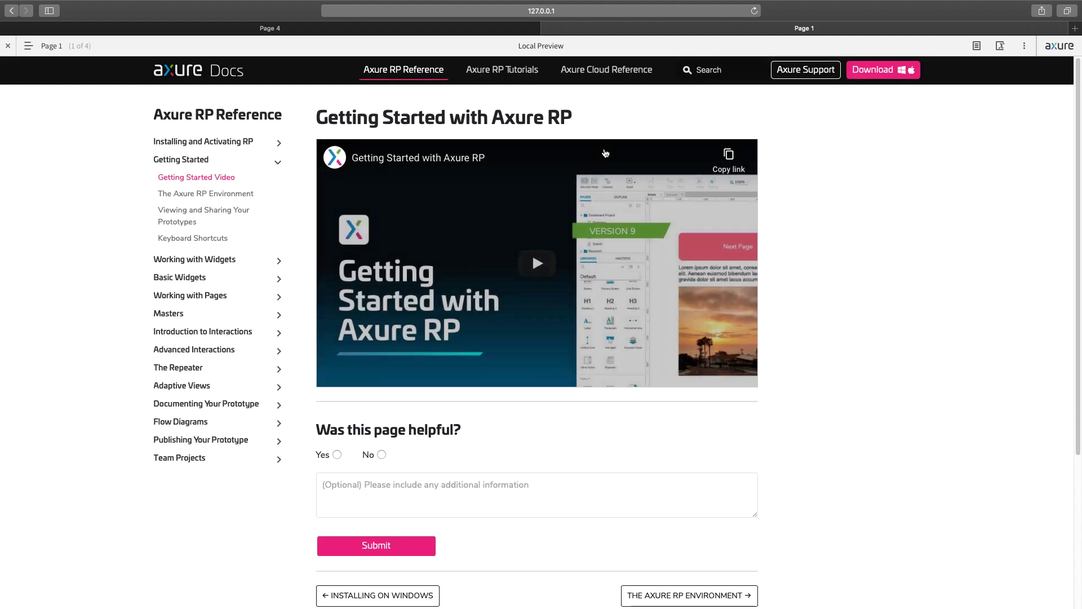